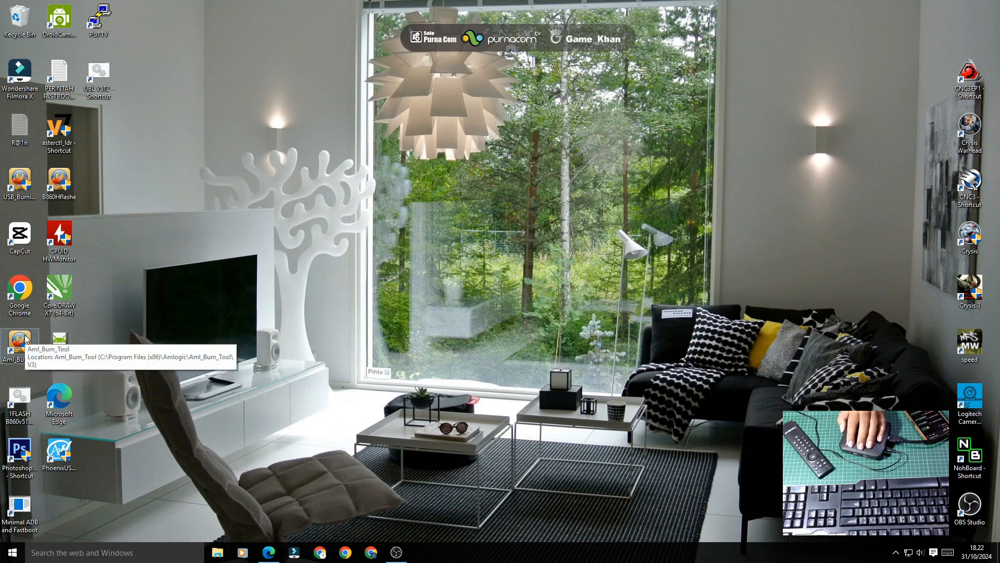
Step: Launch USB Burning Tool and import ubt_HG680-ori from E:\STB\HG680FJ\UBT_HG680-FJ
double_click(25, 191)
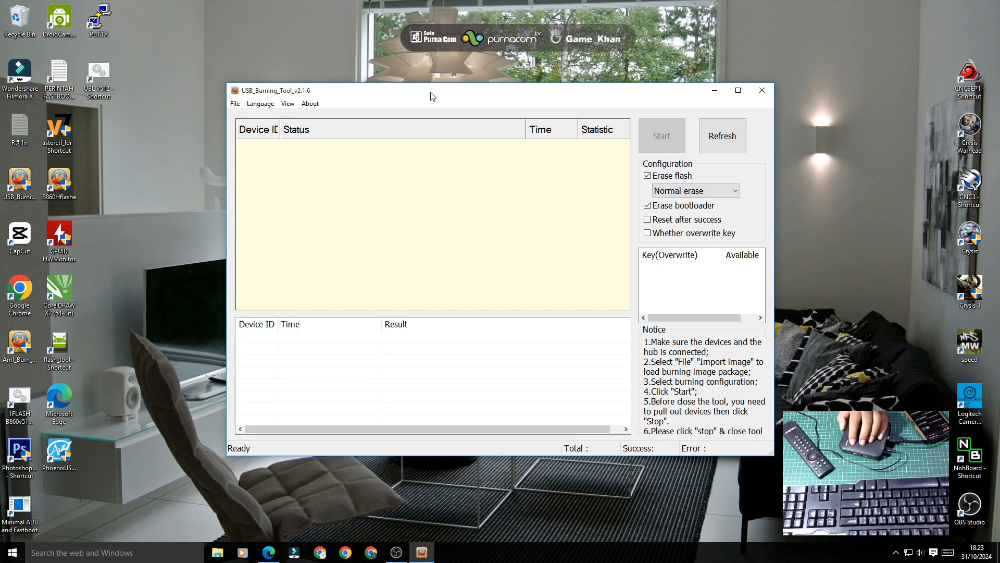
left_click(235, 104)
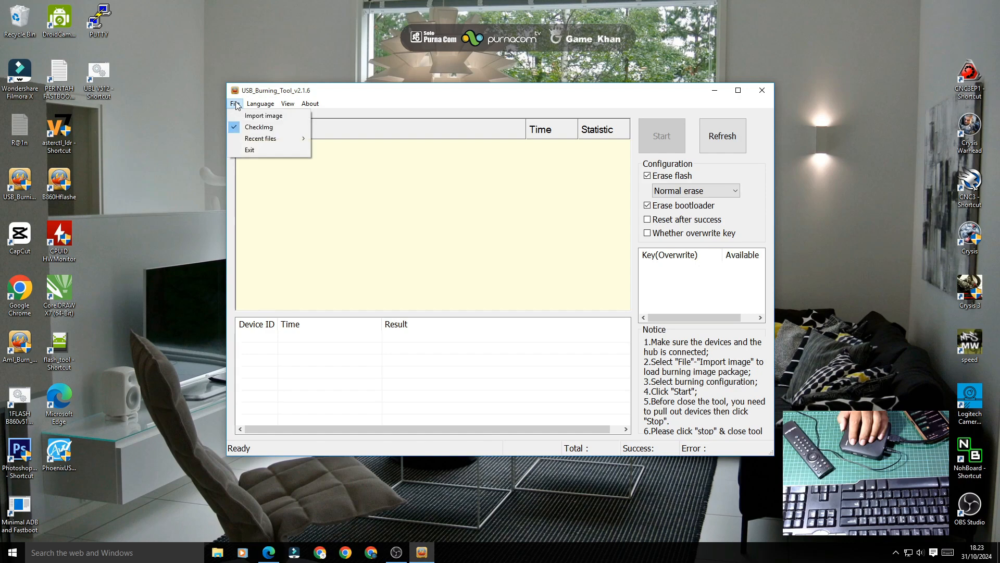
left_click(244, 115)
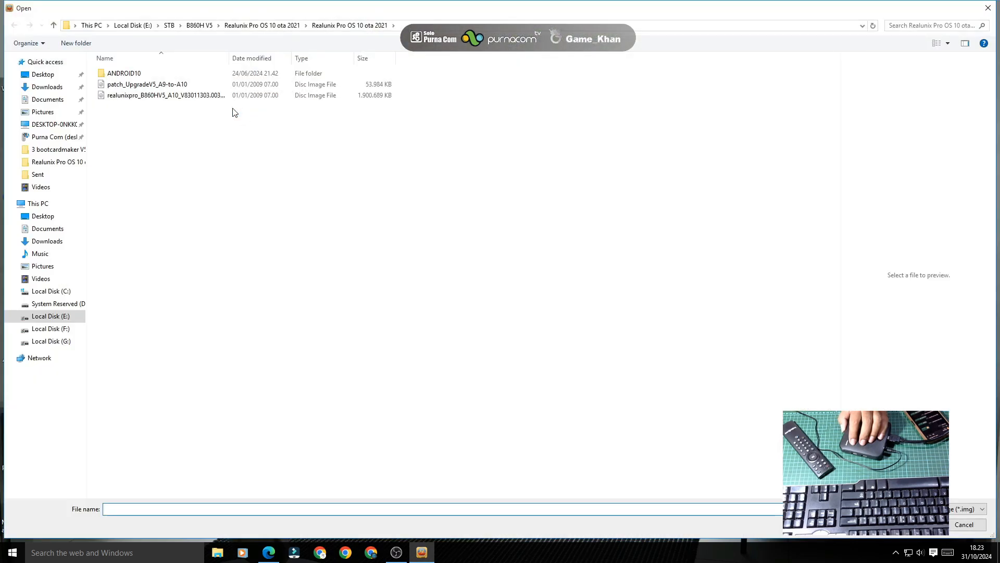
left_click(170, 26)
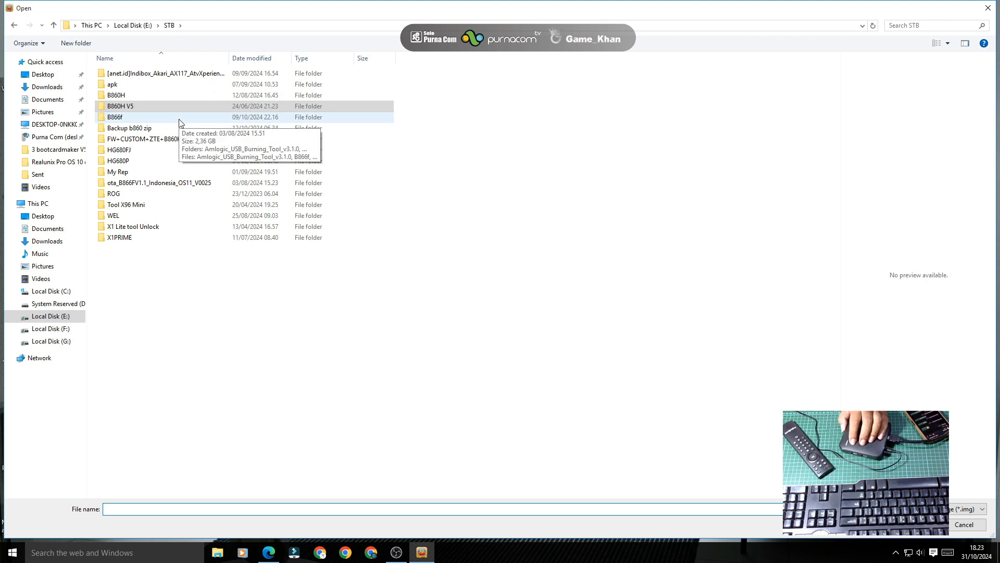
double_click(167, 151)
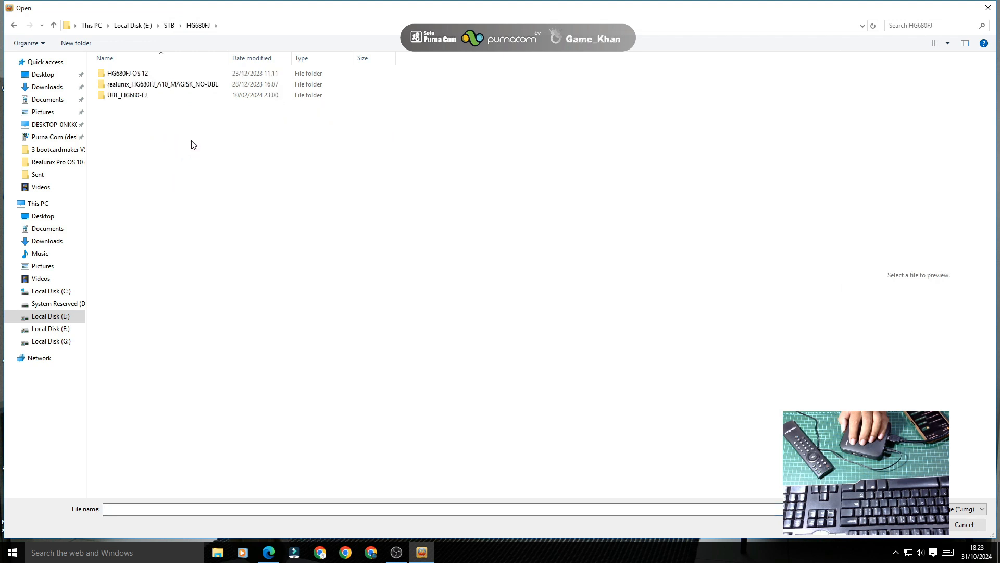
double_click(144, 97)
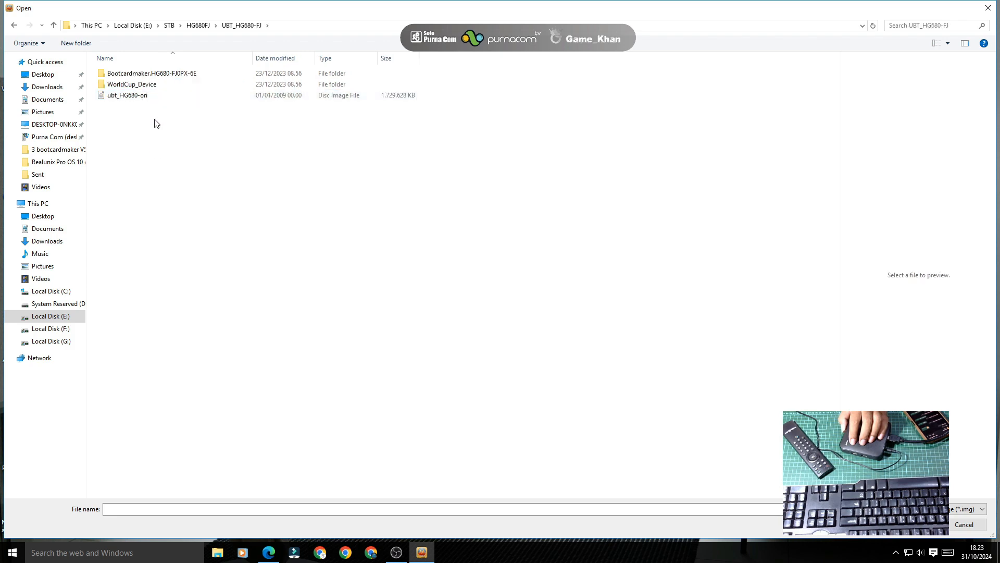
double_click(153, 96)
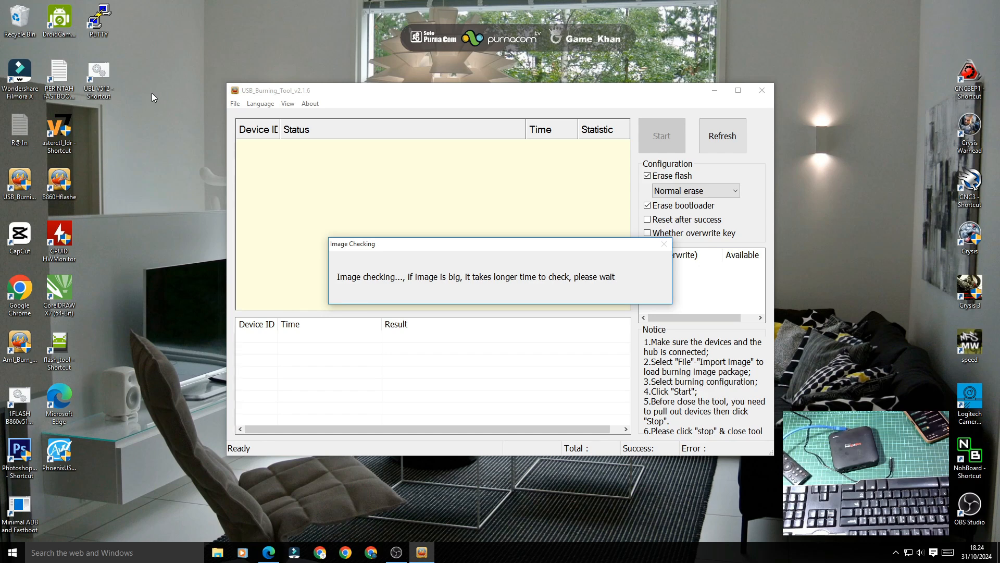
Step: Keep refreshing the desktop until the ubt_HG680-ori.img (1,731,912 KB) check completes
right_click(917, 176)
right_click(858, 148)
left_click(884, 178)
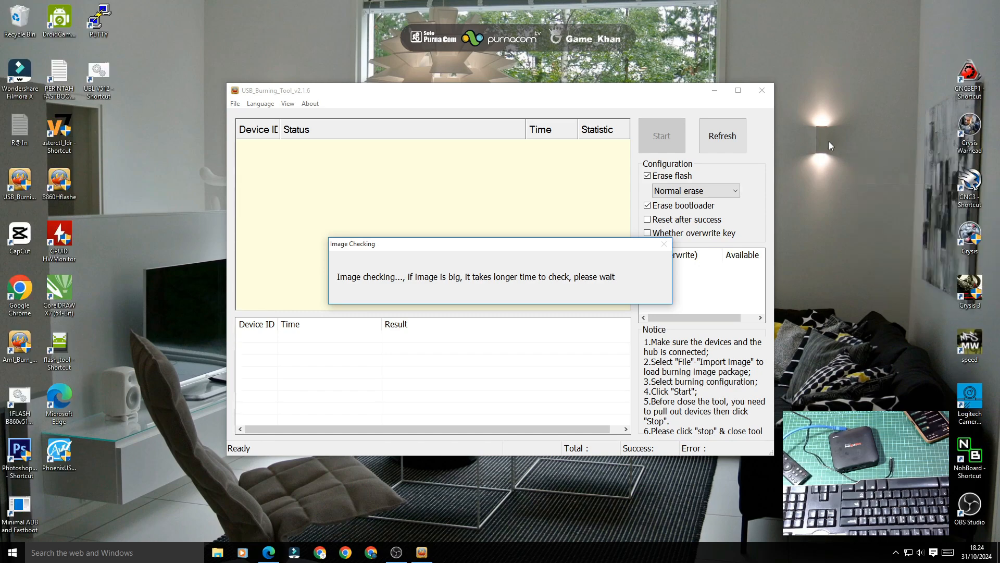
right_click(829, 142)
left_click(852, 174)
right_click(833, 141)
left_click(853, 175)
right_click(808, 130)
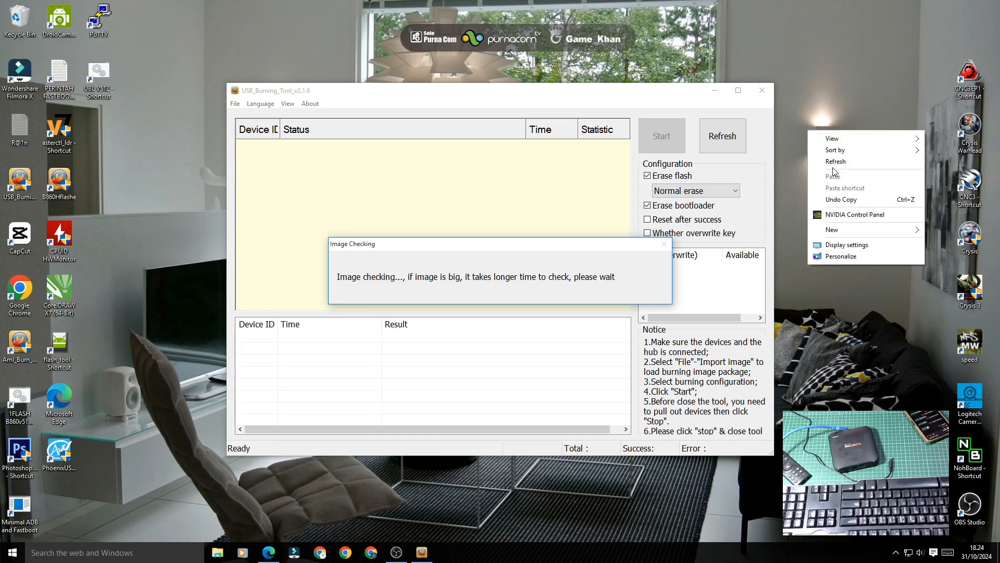
left_click(833, 162)
right_click(815, 130)
left_click(841, 161)
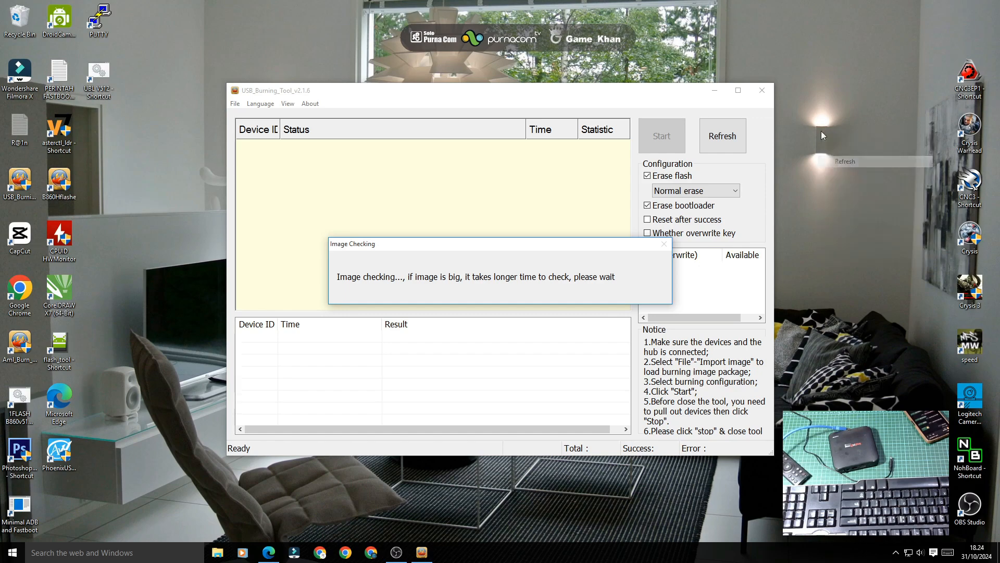
right_click(816, 115)
left_click(840, 147)
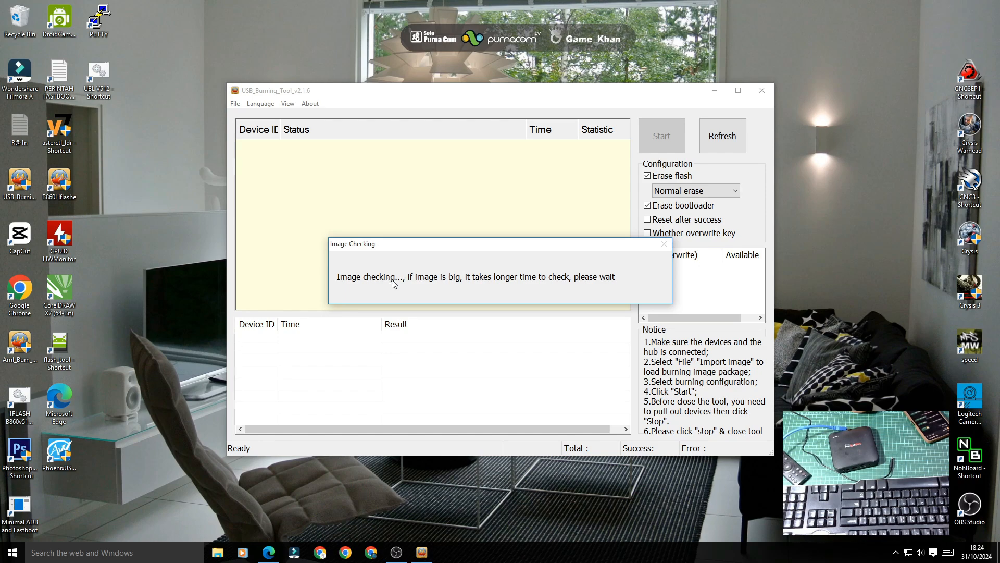
right_click(175, 228)
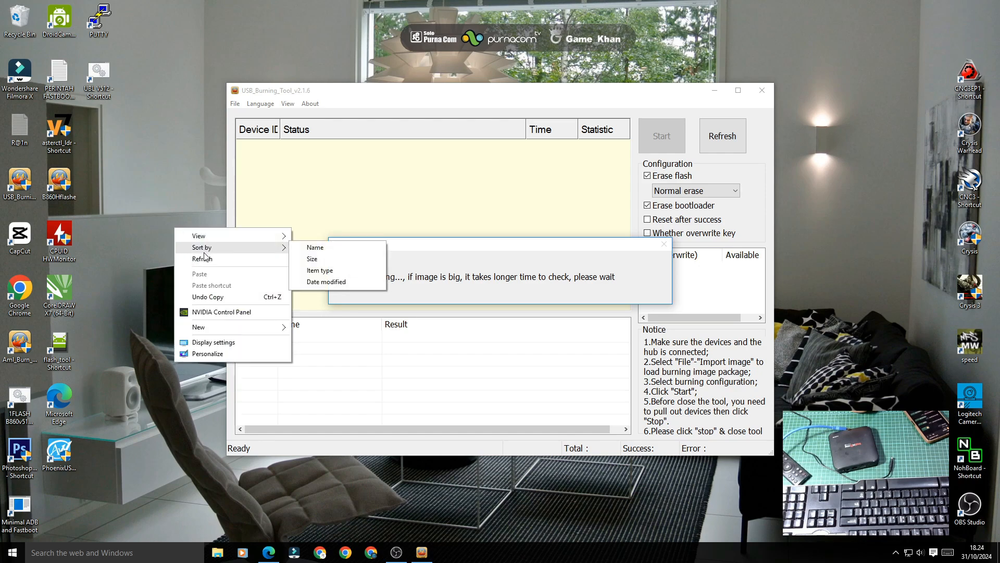
left_click(156, 221)
right_click(155, 221)
left_click(208, 253)
right_click(164, 229)
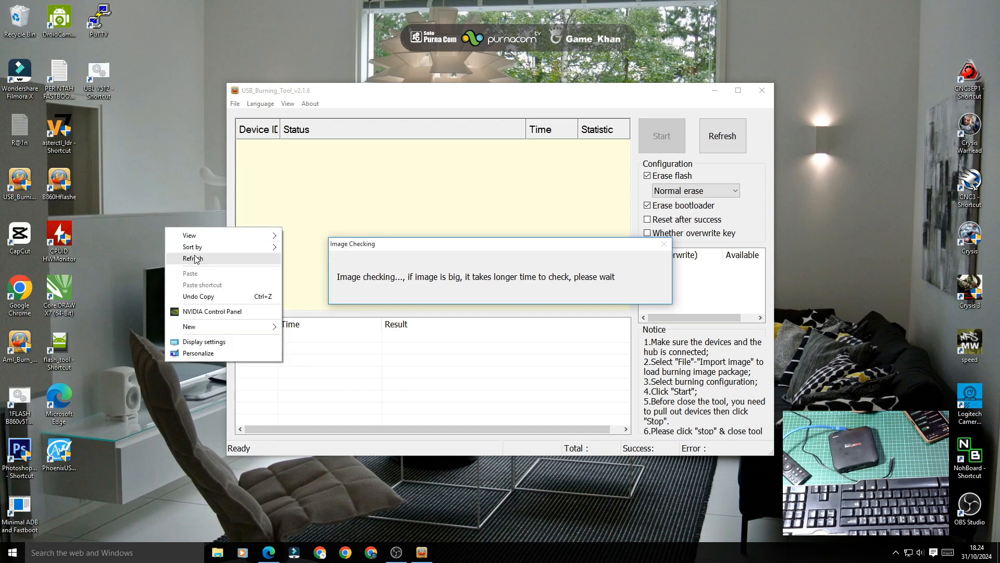
left_click(198, 257)
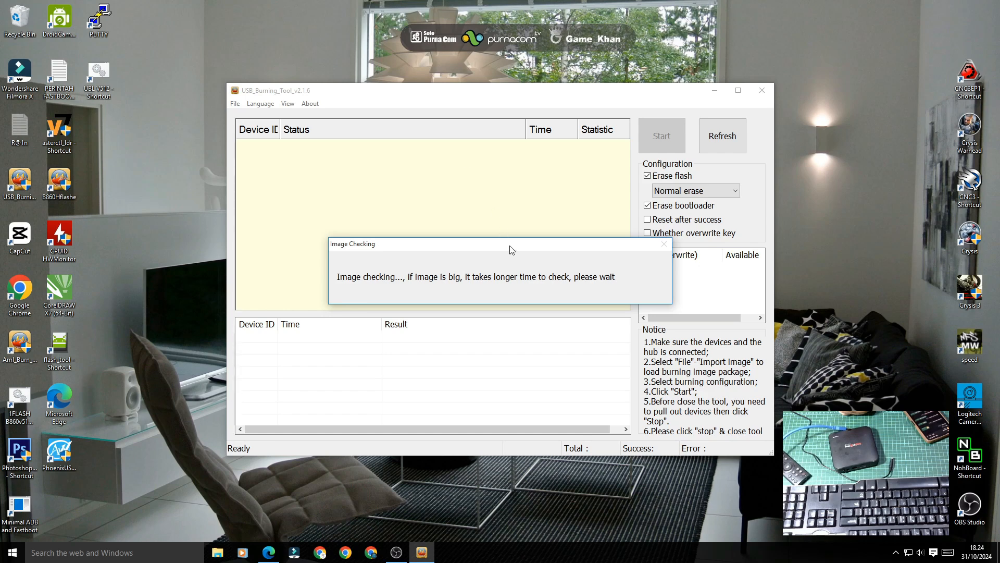
Step: Turn off Erase bootloader and burn ubt_HG680-ori to the box until 100% success
left_click(660, 209)
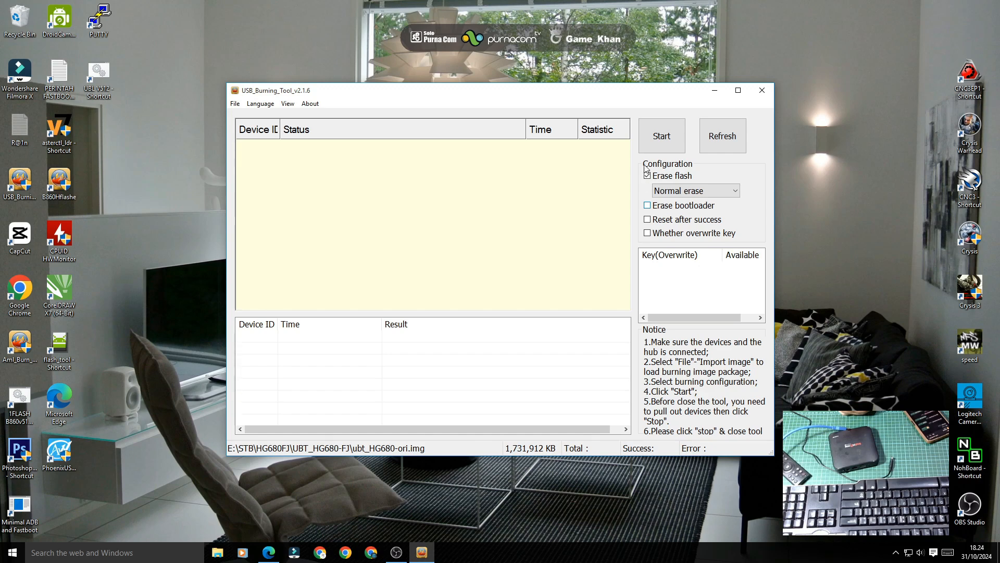
left_click(657, 151)
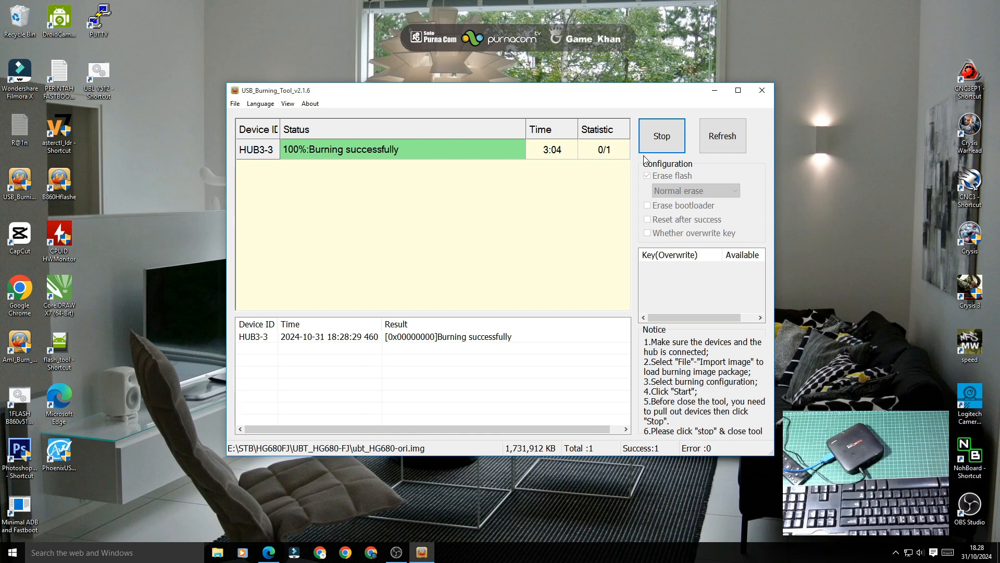
Step: End the finished burn and import the realunix_HG680FJ_A10_MAGISK_NO-UBL disc image (1,633,327 KB)
left_click(664, 138)
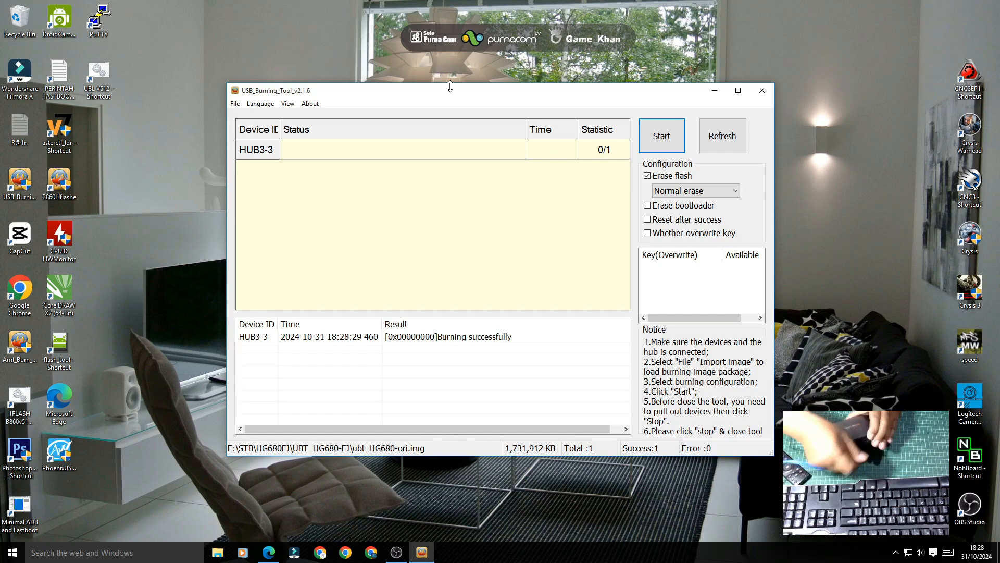
left_click(235, 104)
left_click(243, 111)
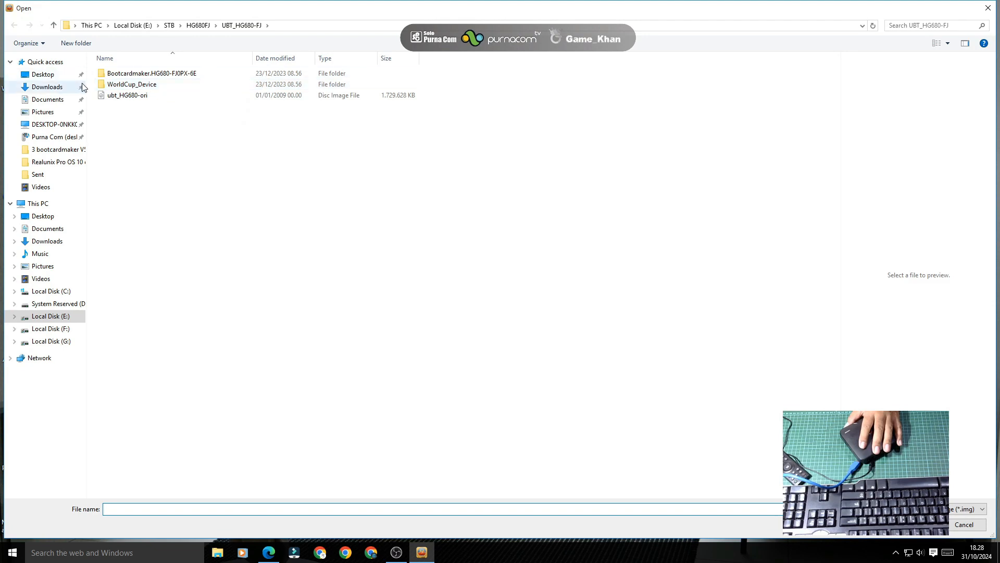
left_click(173, 54)
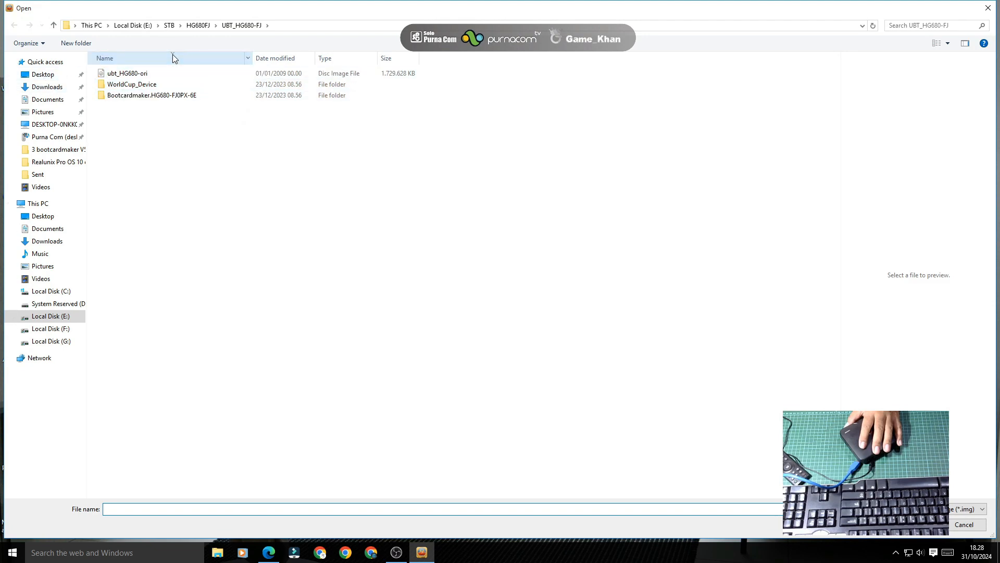
left_click(173, 54)
left_click(172, 54)
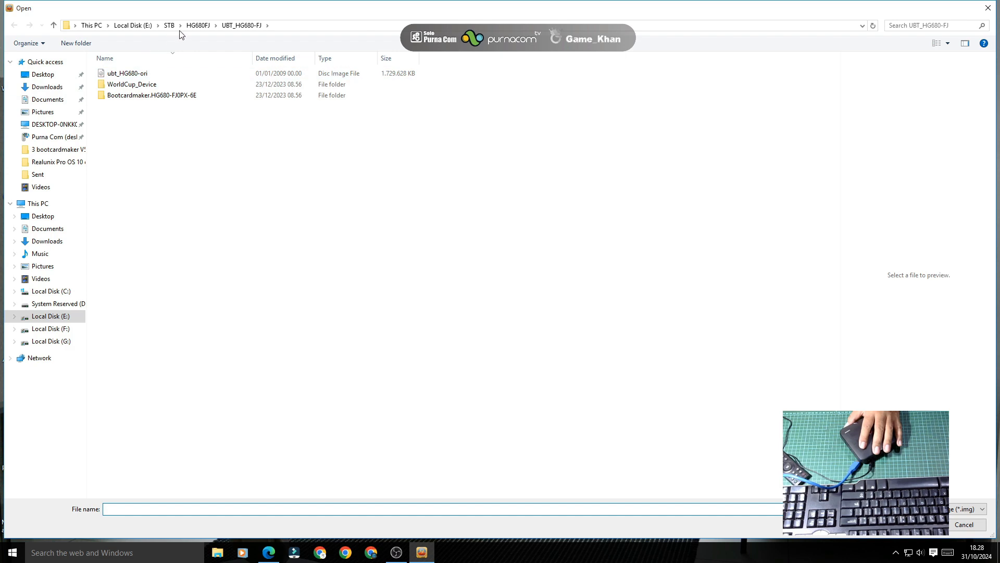
left_click(205, 26)
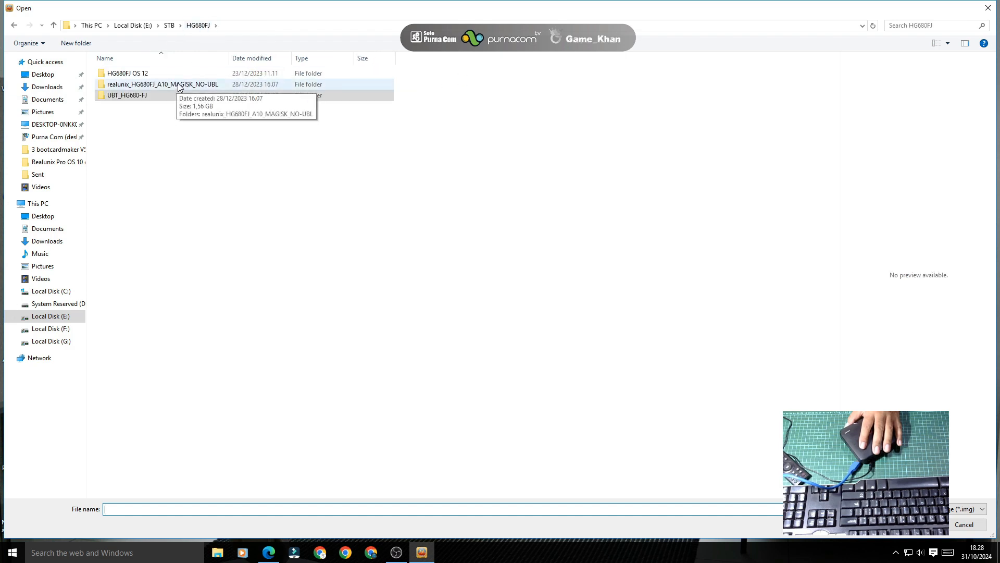
left_click(178, 87)
double_click(178, 85)
double_click(170, 75)
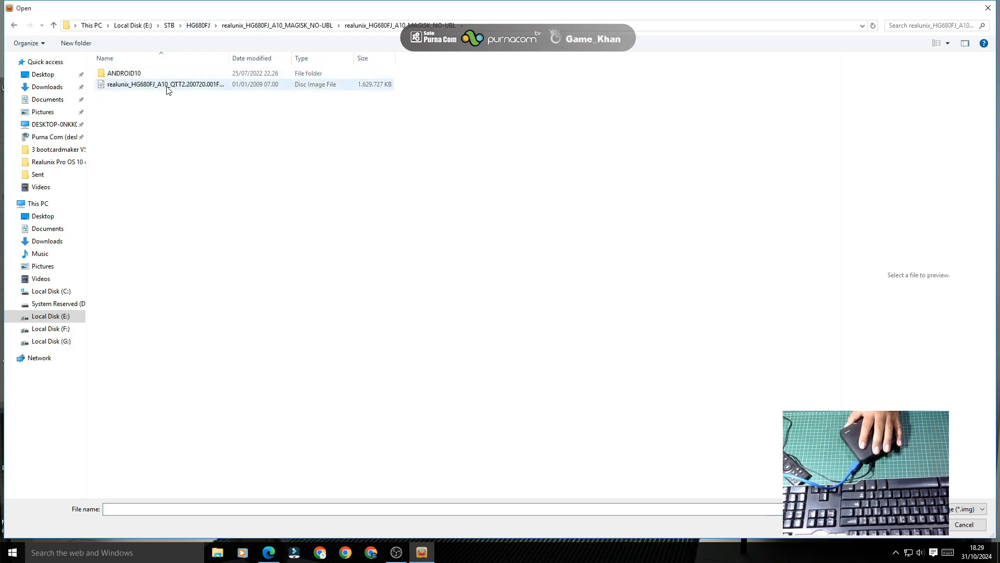
double_click(167, 84)
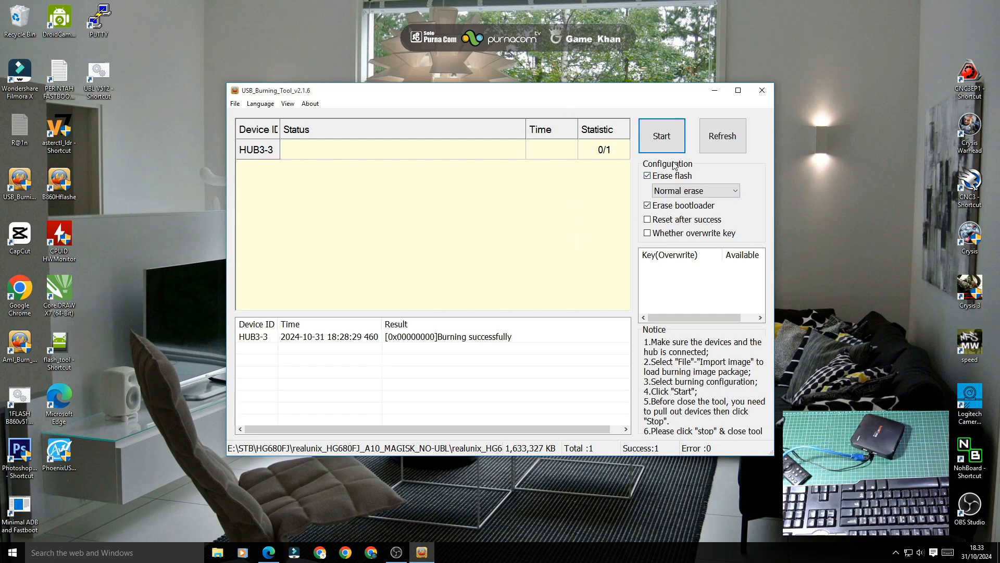
Step: Burn the realunix image with Erase bootloader off, then stop after six failed attempts
left_click(667, 207)
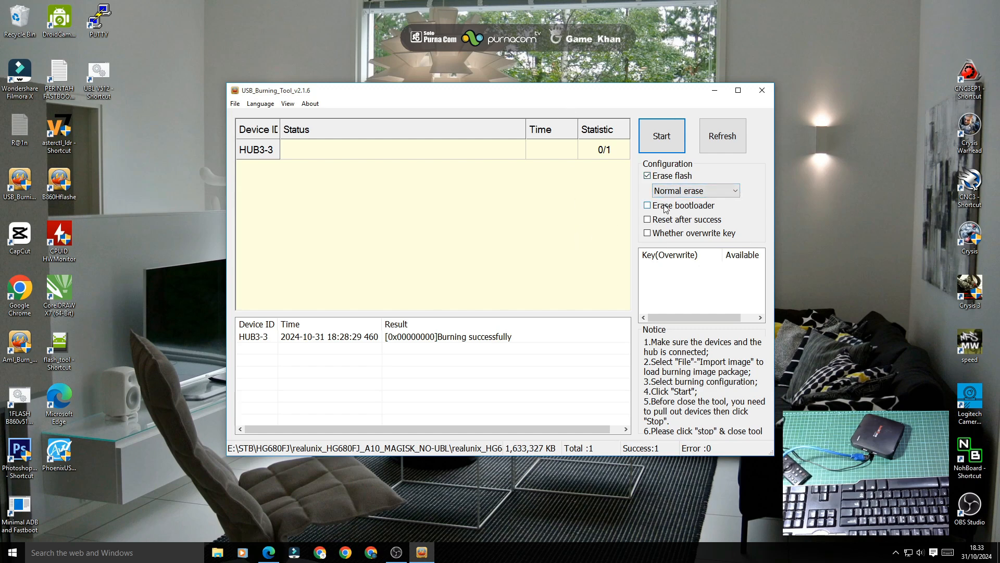
left_click(659, 137)
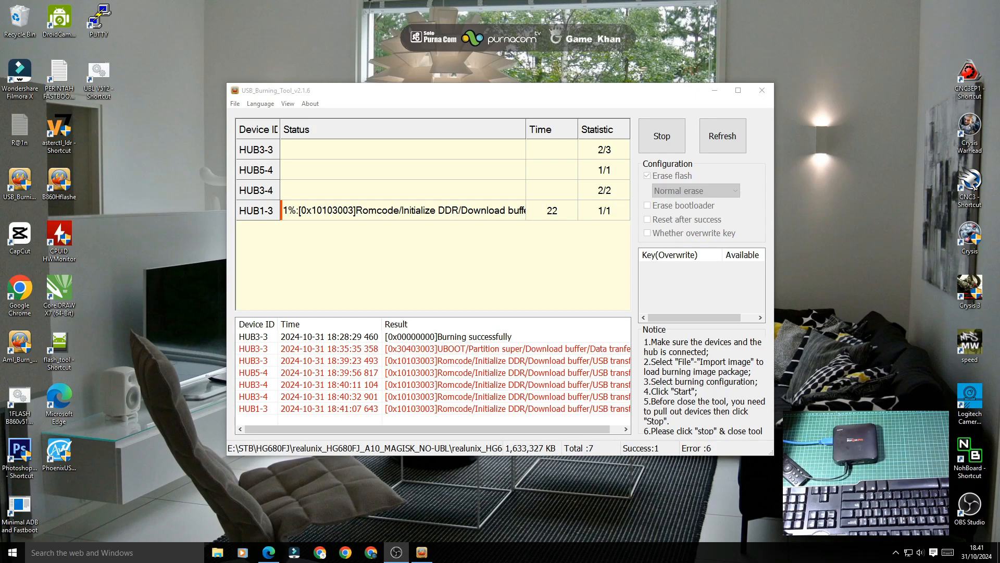
left_click(663, 140)
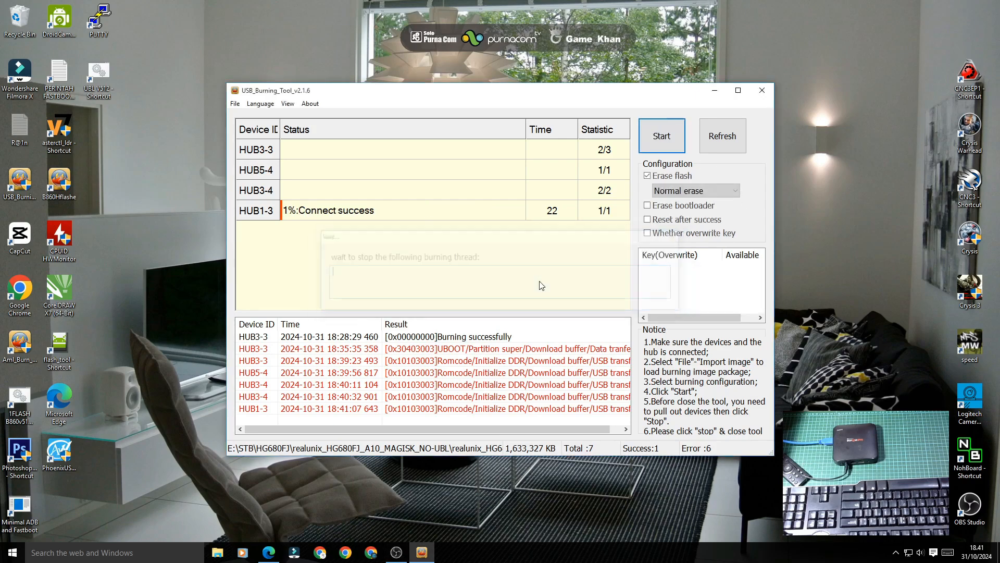
left_click(217, 554)
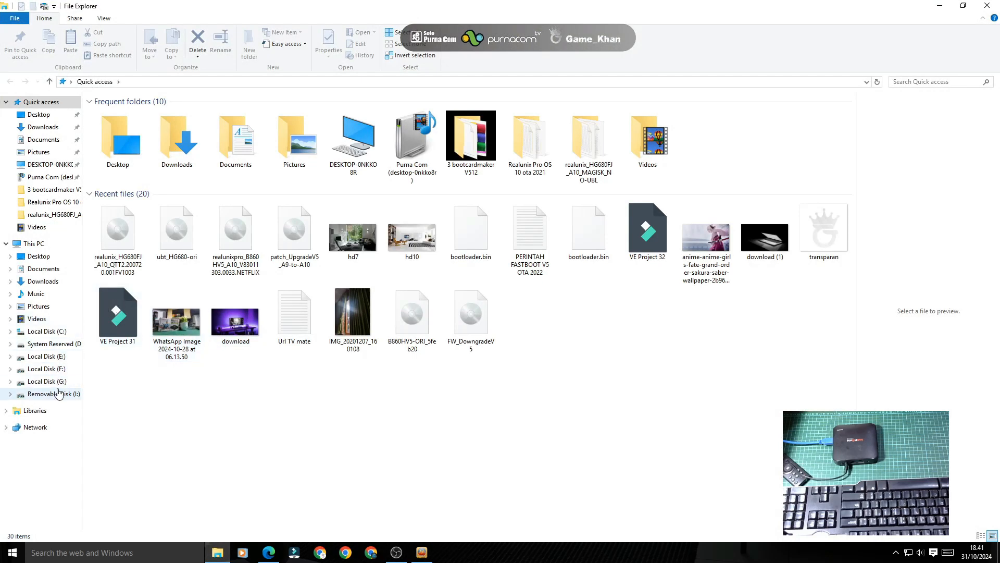
Step: Browse E:\STB\HG680FJ\UBT_HG680-FJ into Bootcardmaker.HG680-FJ0PX-6E and select BootcardMaker
left_click(57, 359)
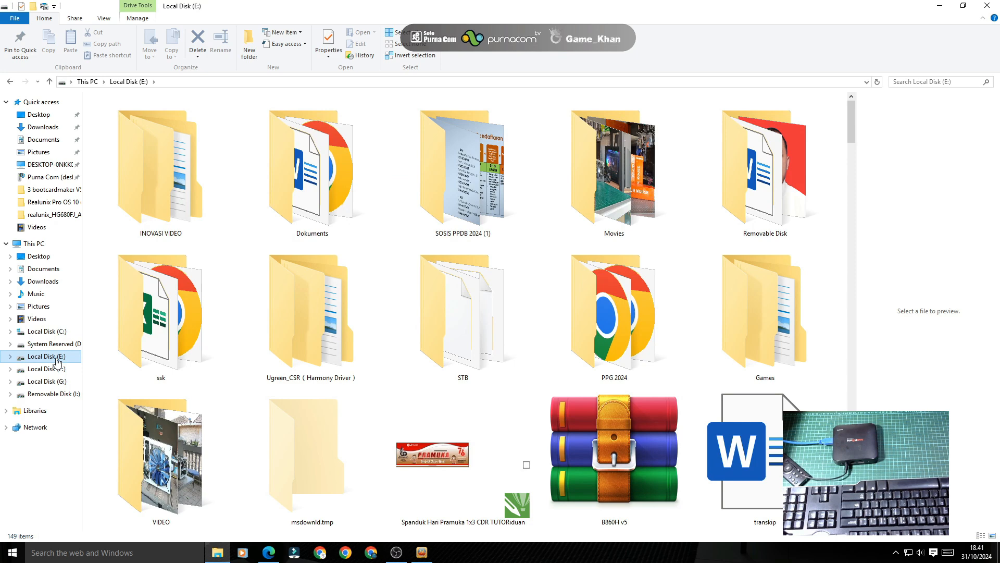
double_click(469, 313)
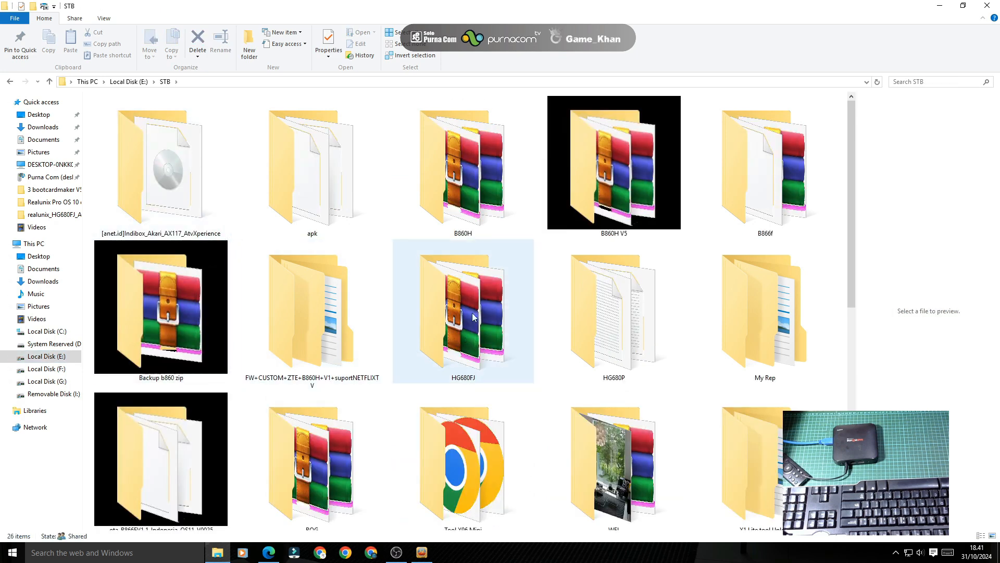
double_click(486, 341)
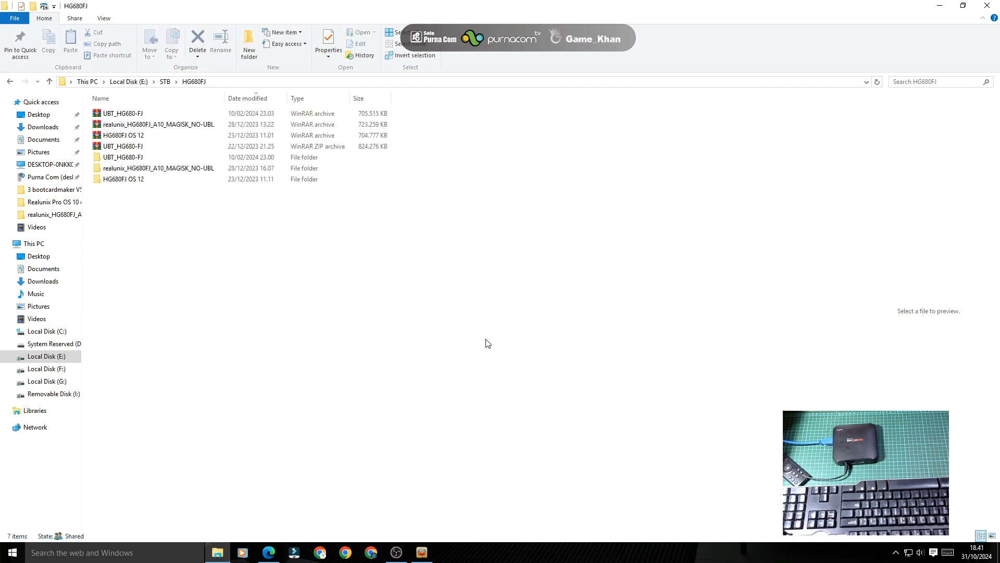
left_click(129, 160)
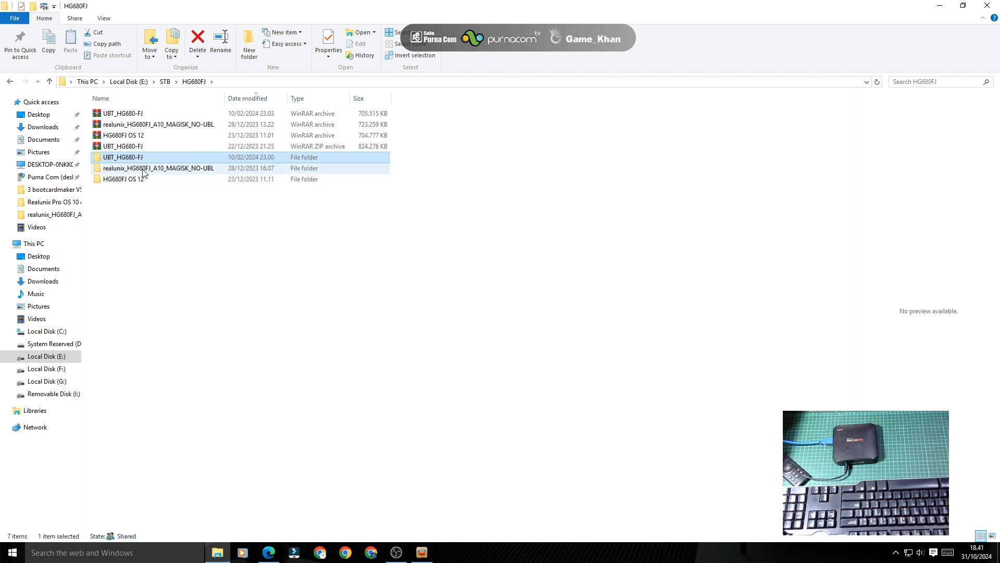
double_click(142, 163)
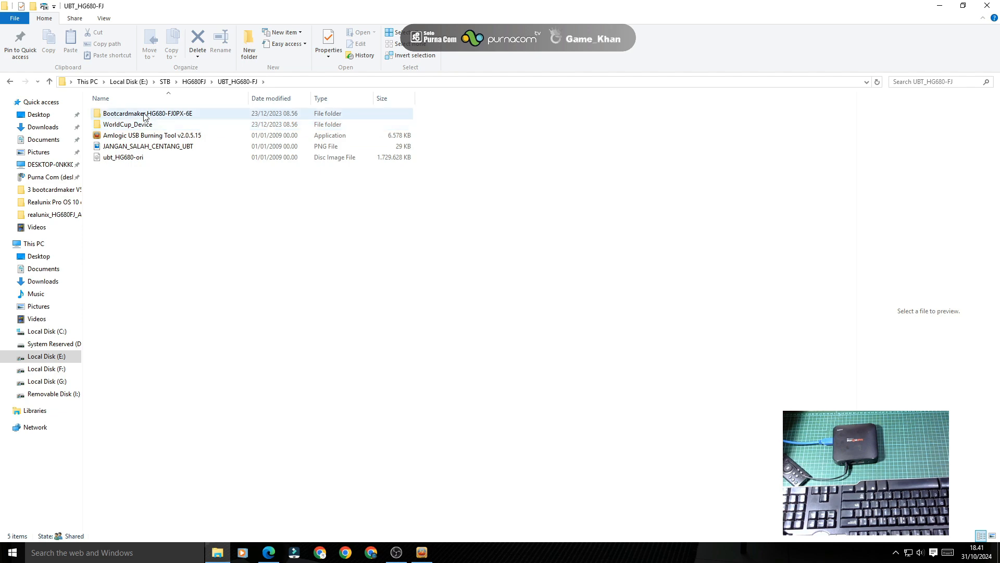
double_click(137, 113)
left_click(138, 115)
Step: Launch BootcardMaker, target the SD card with partitioning, and choose bootloader.bin from UBT_HG680-FJ
double_click(138, 115)
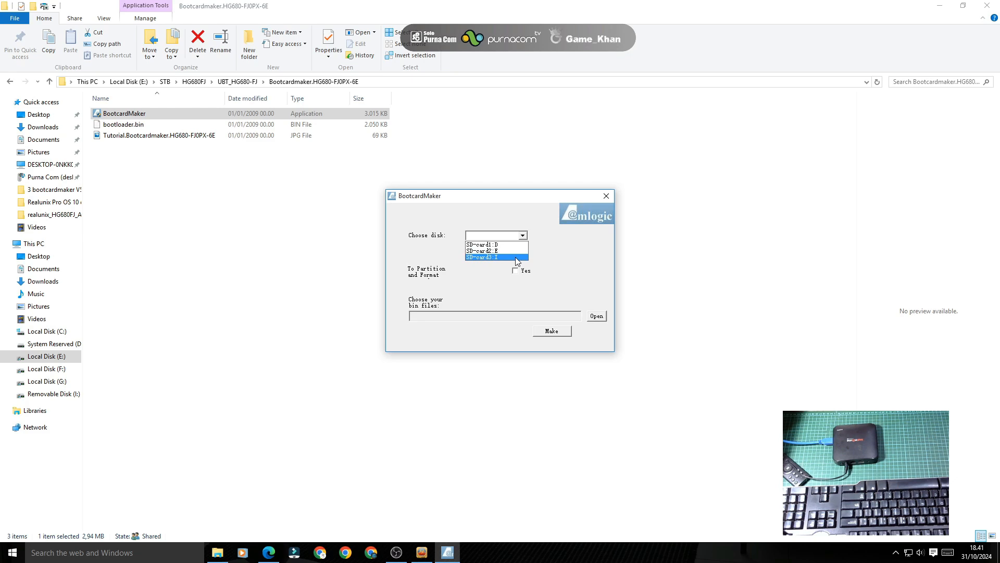
left_click(515, 256)
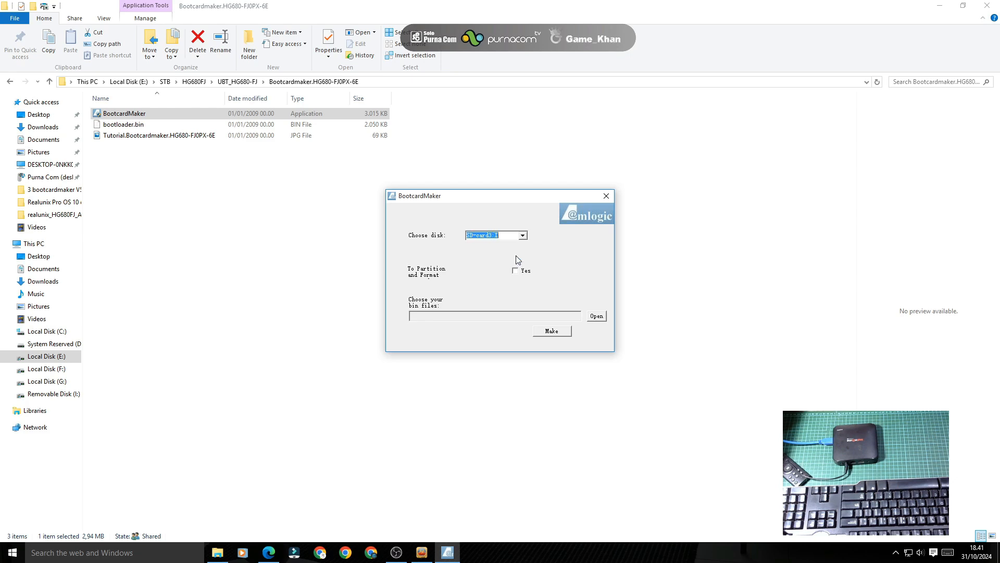
left_click(525, 274)
left_click(595, 316)
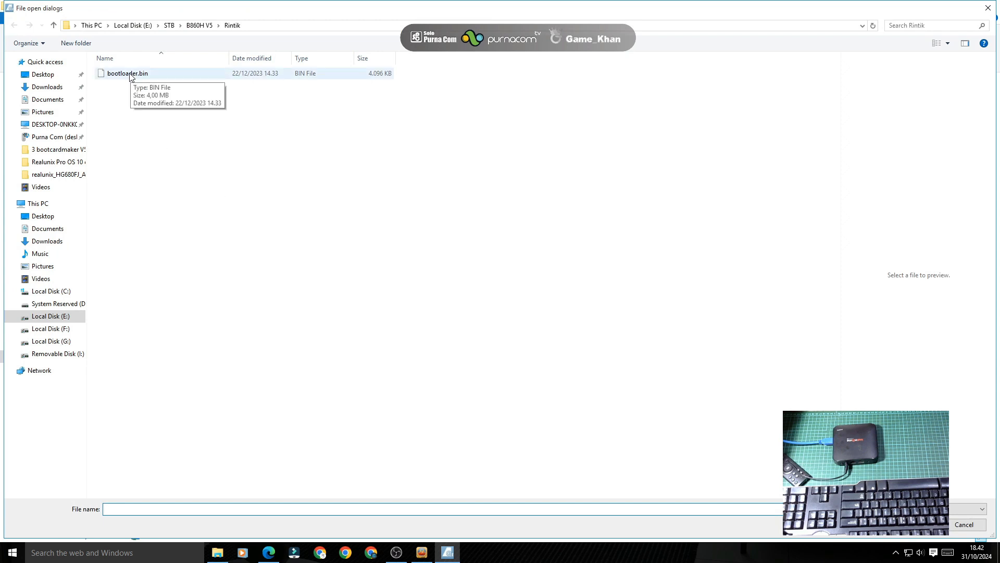
left_click(168, 26)
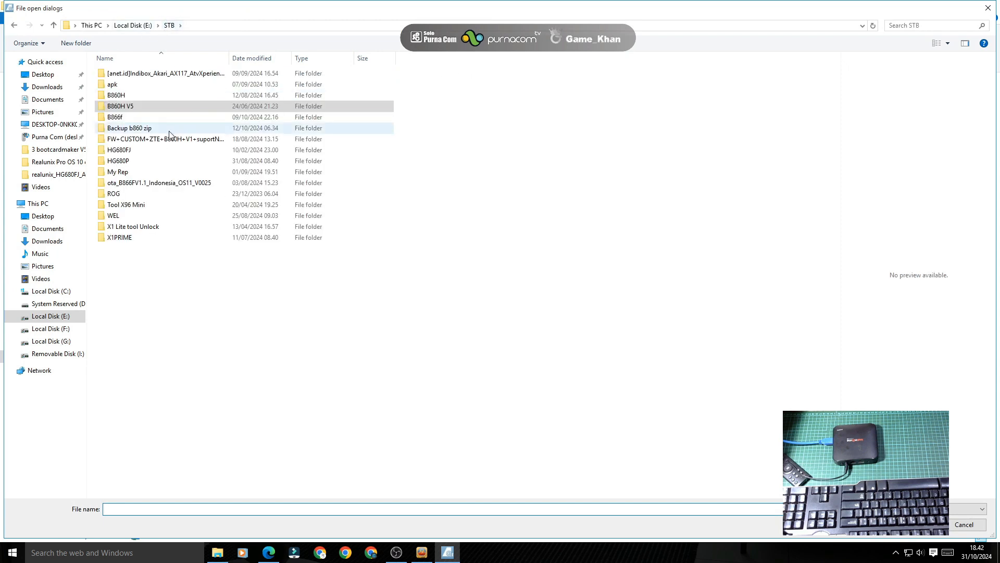
double_click(151, 150)
double_click(153, 95)
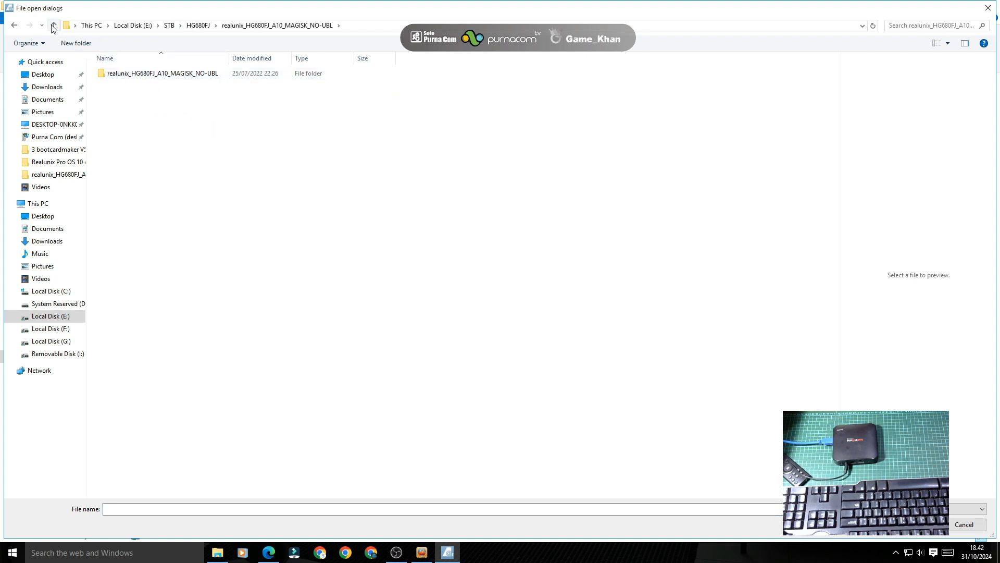
left_click(54, 25)
double_click(146, 97)
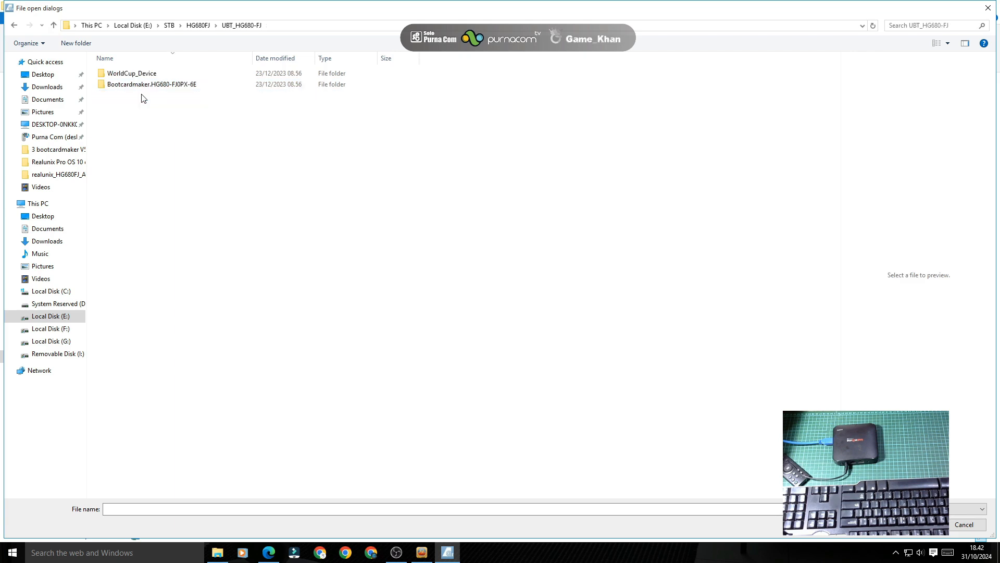
double_click(145, 85)
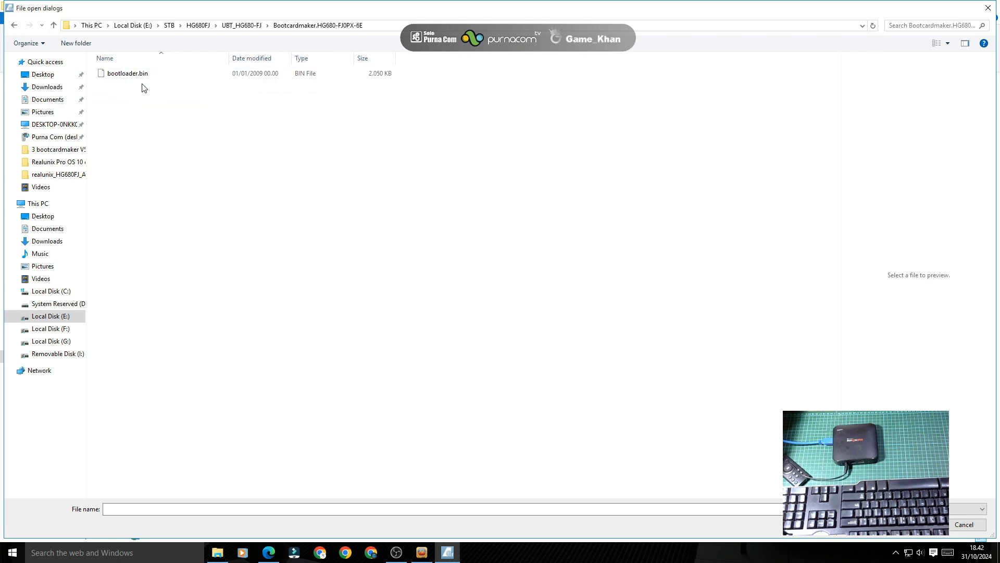
left_click(139, 75)
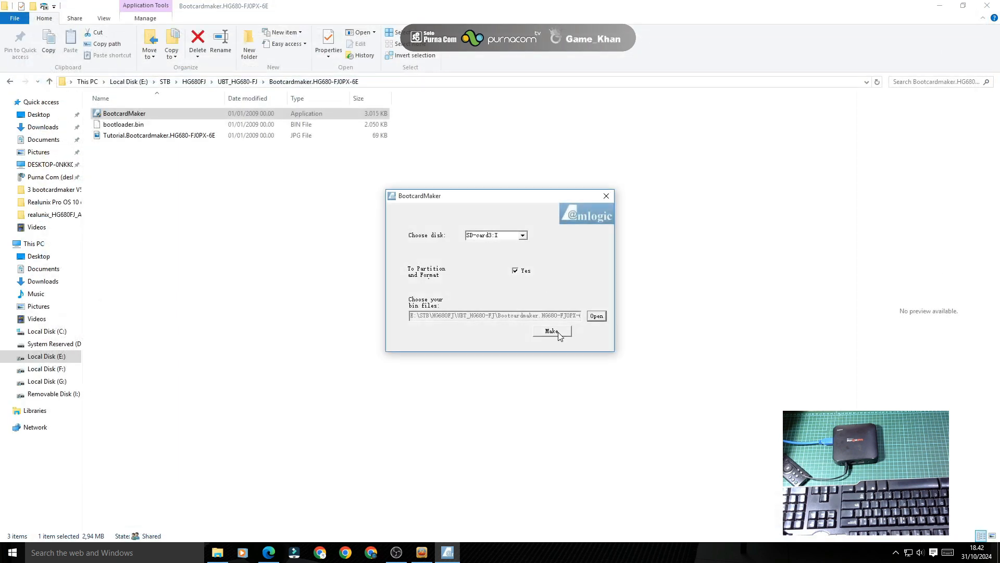
Step: Make the boot card, formatting Removable Disk (I:) as FAT32, then close BootcardMaker
left_click(558, 333)
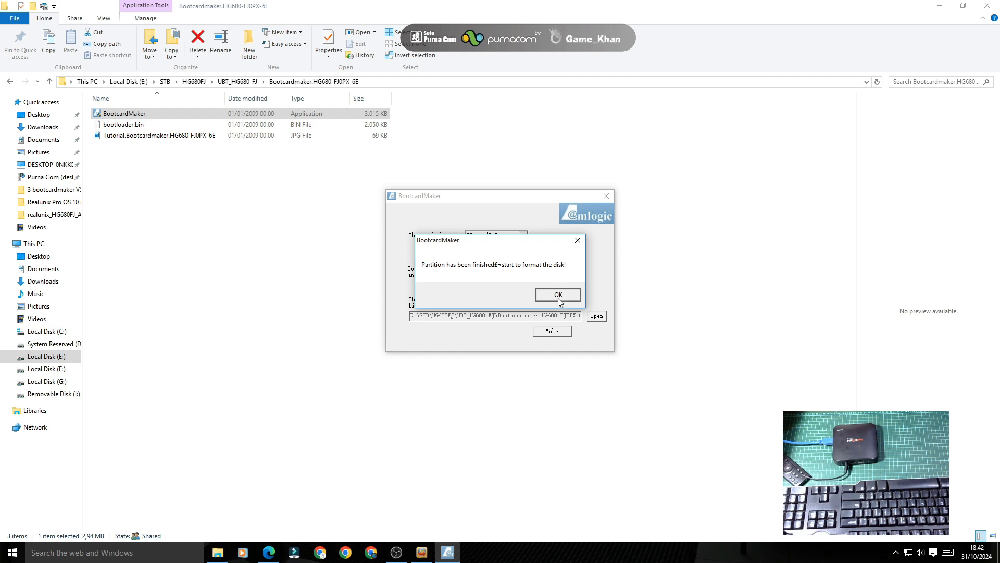
left_click(558, 294)
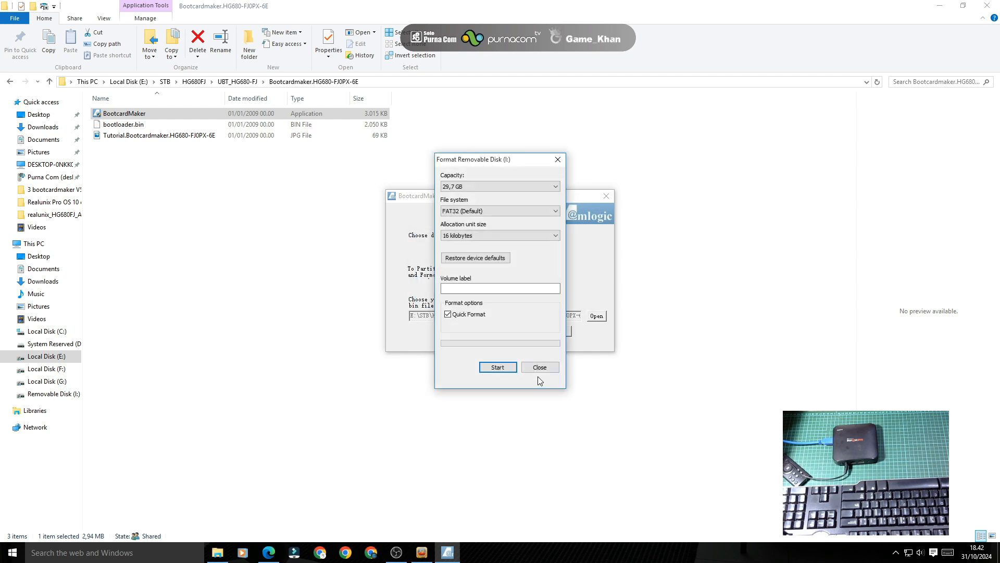
left_click(500, 367)
left_click(536, 284)
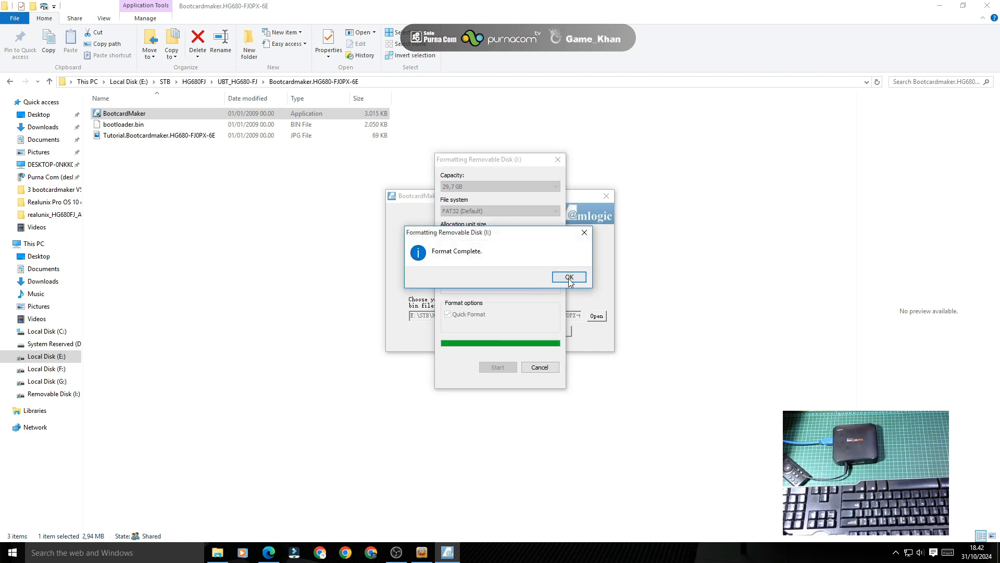
left_click(568, 278)
left_click(540, 367)
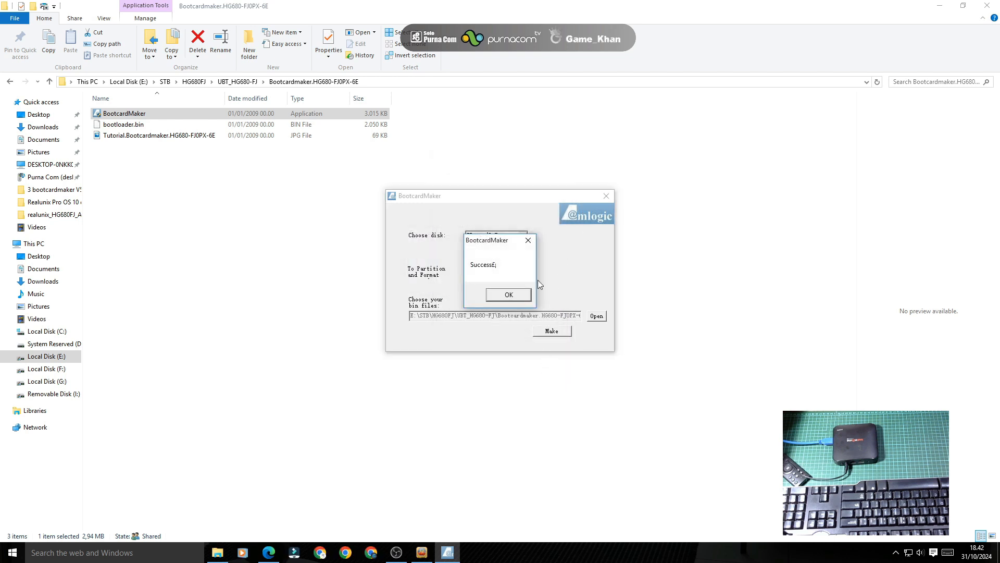
left_click(523, 296)
left_click(606, 199)
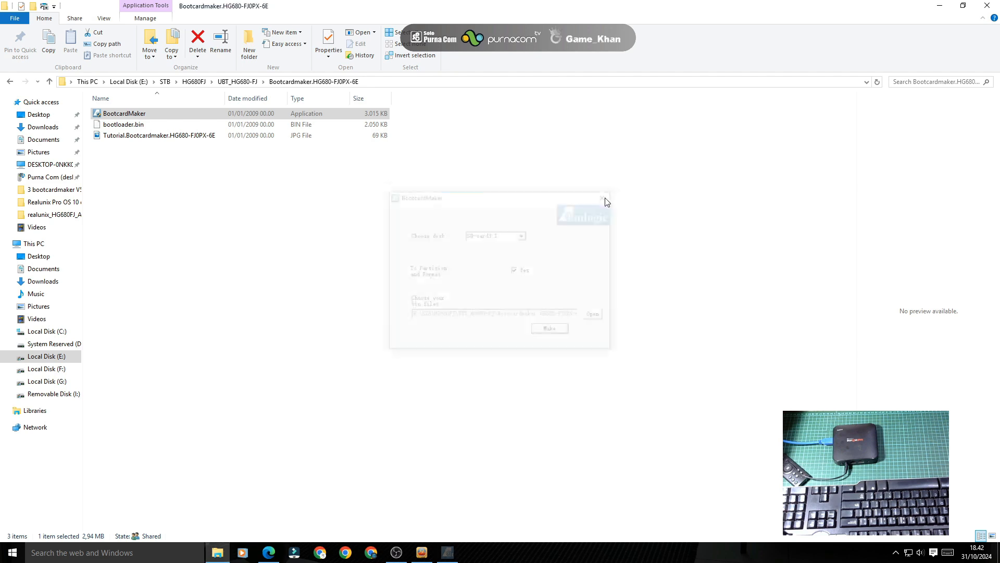
Step: Select the HUB1-3 box and import ubt_HG680-ori from the UBT_HG680-FJ folder
left_click(987, 5)
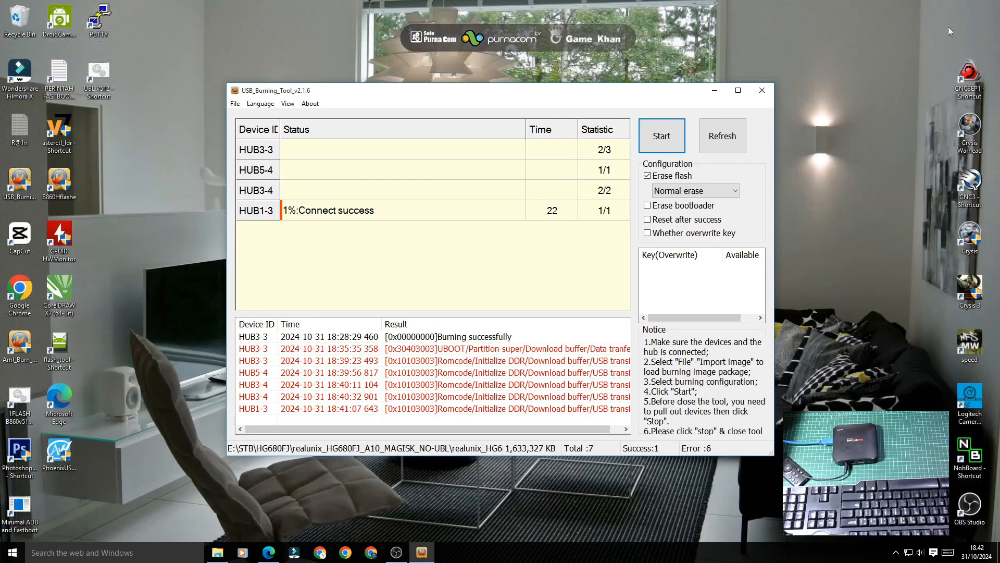
left_click(531, 204)
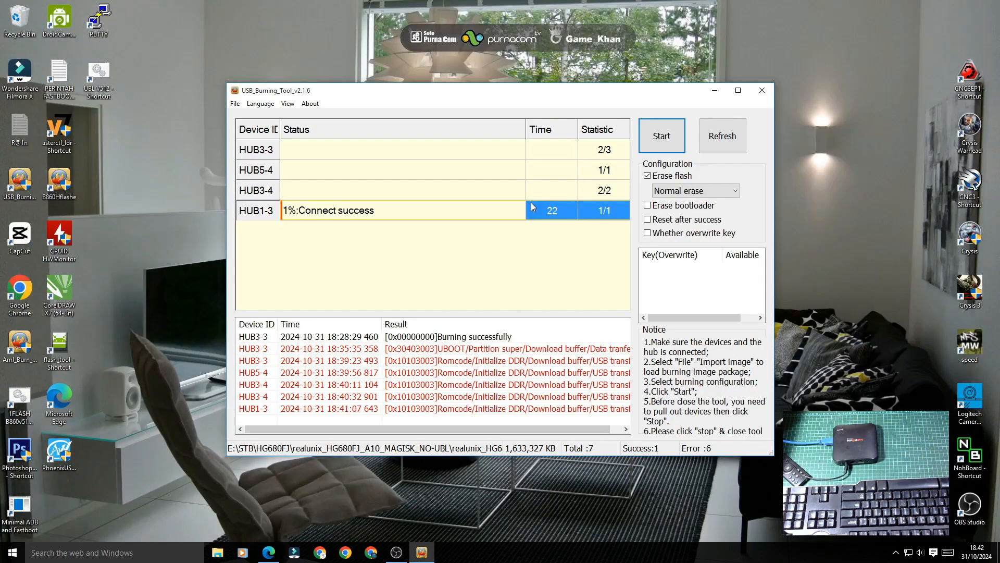
left_click(236, 104)
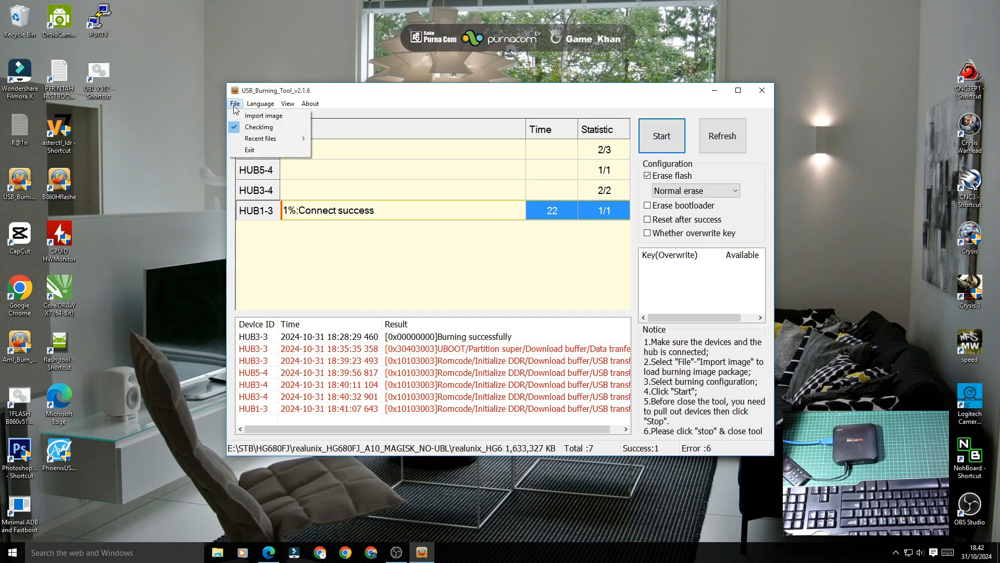
left_click(243, 116)
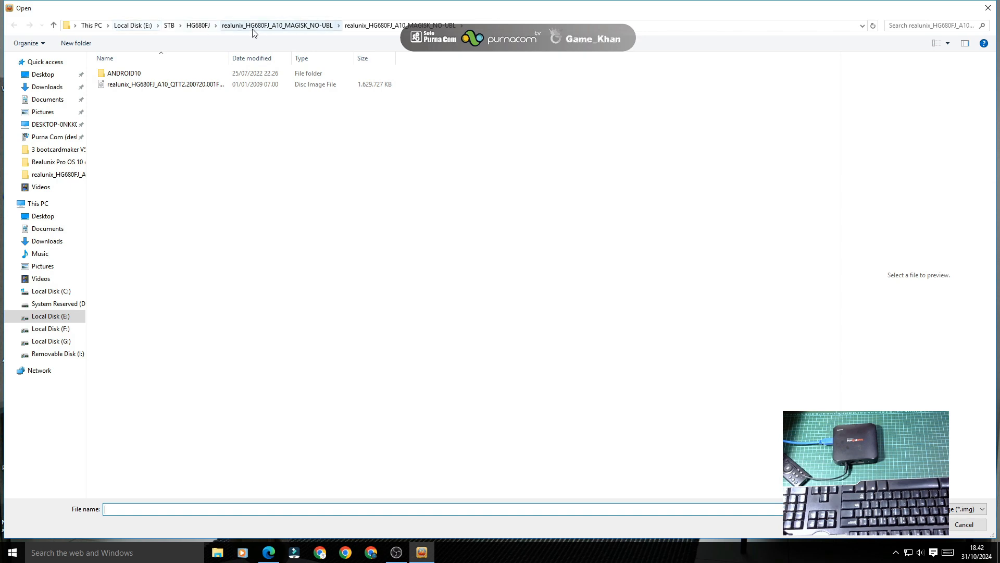
left_click(199, 26)
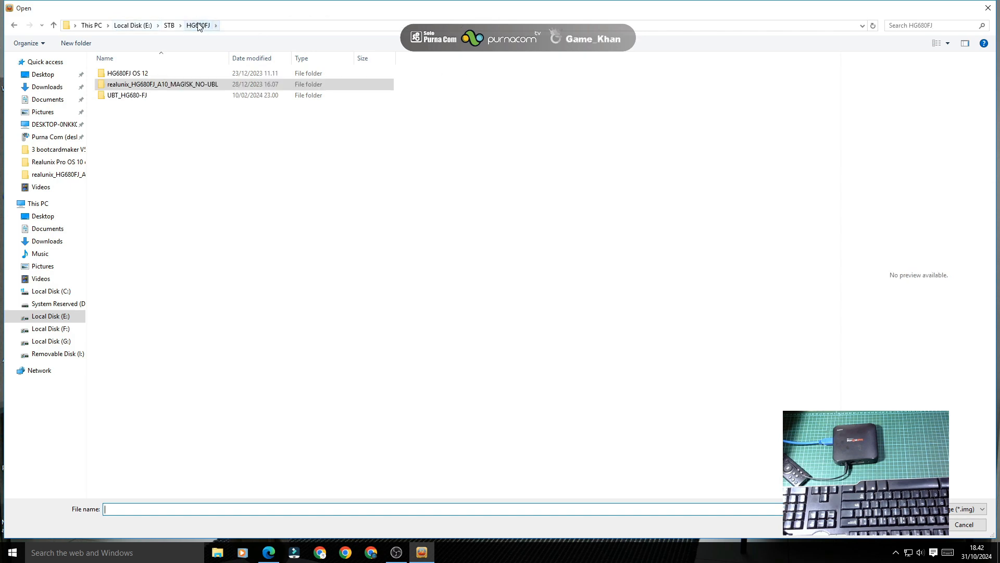
double_click(149, 97)
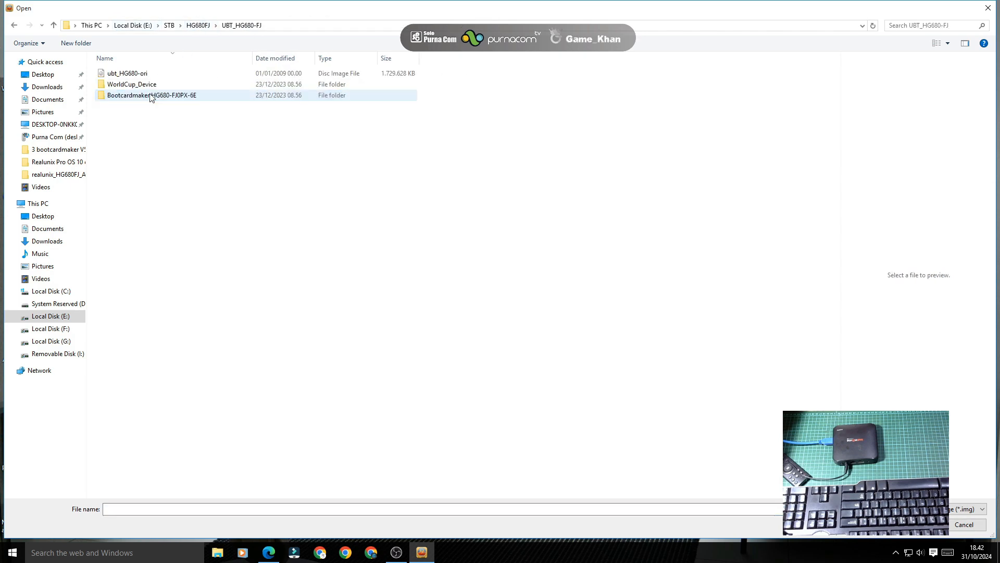
double_click(148, 73)
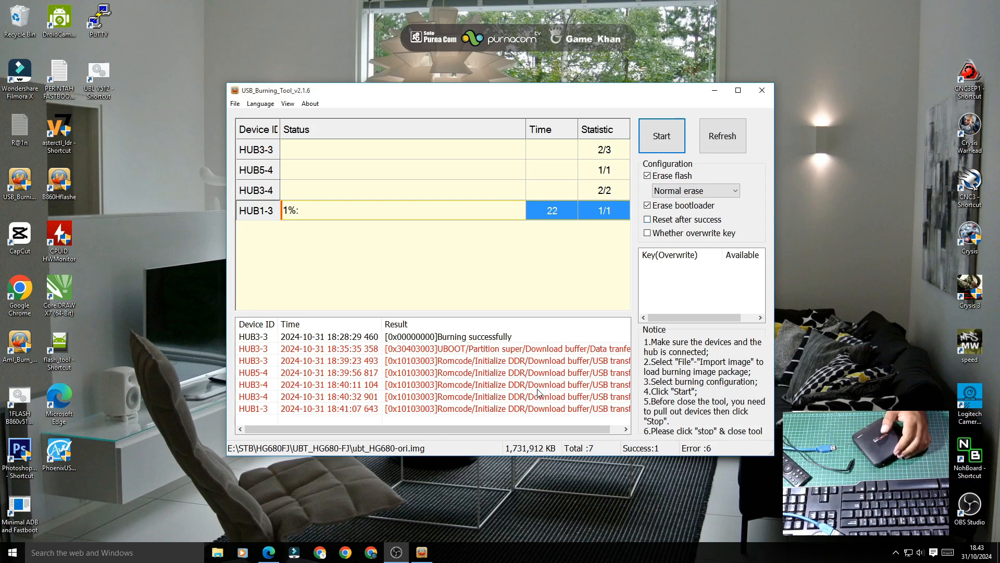
Step: Burn ubt_HG680-ori to HUB1-3 until 100% Burning successfully, then stop
left_click(662, 136)
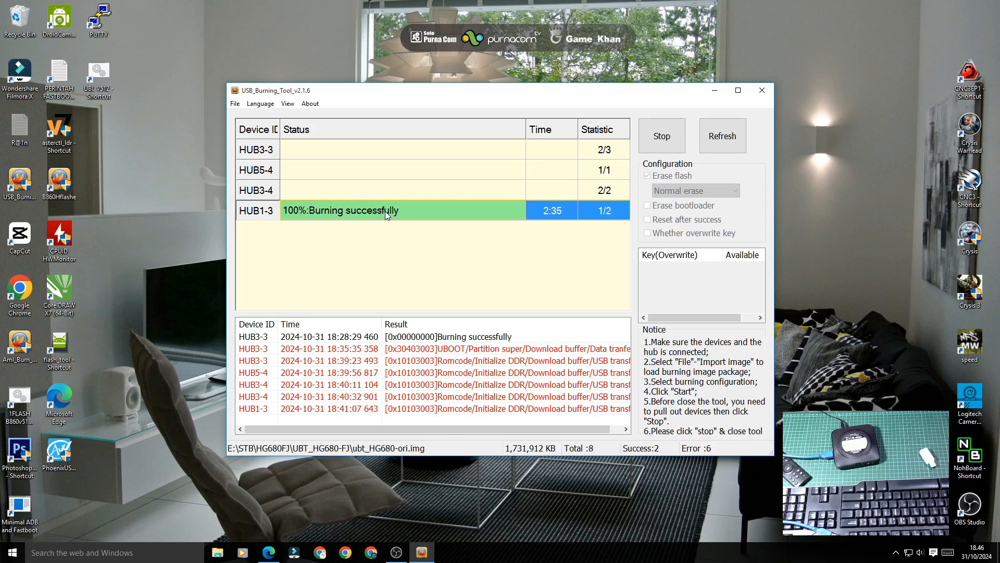
left_click(662, 135)
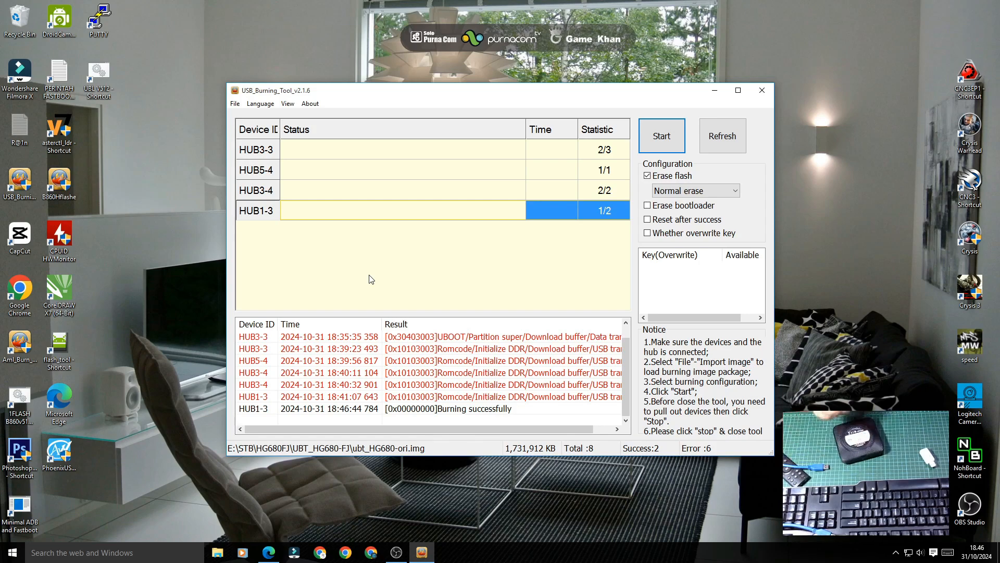
Step: Import the realunix_HG680FJ_A10_MAGISK_NO-UBL disc image (1,633,327 KB) from its nested folder
left_click(235, 104)
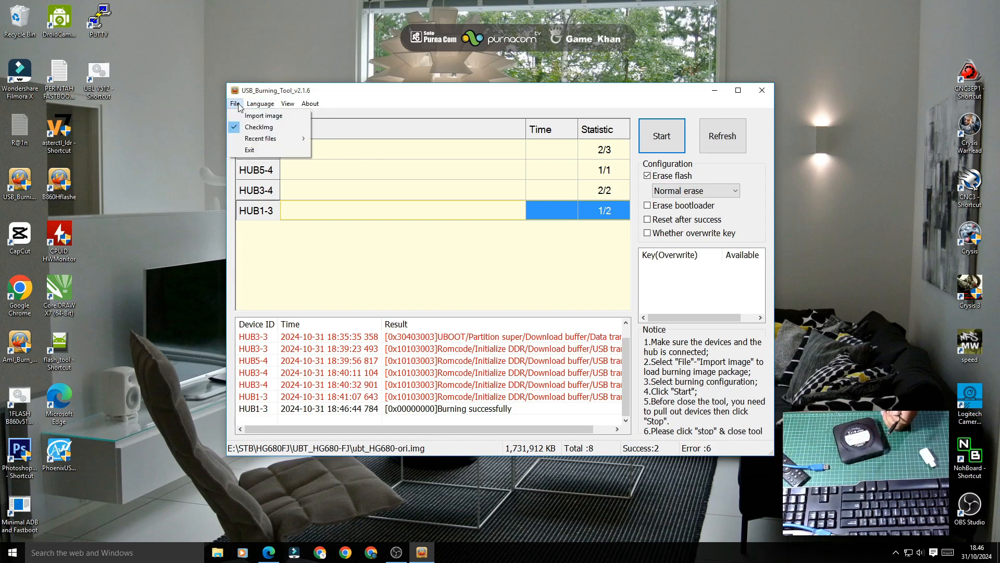
left_click(263, 115)
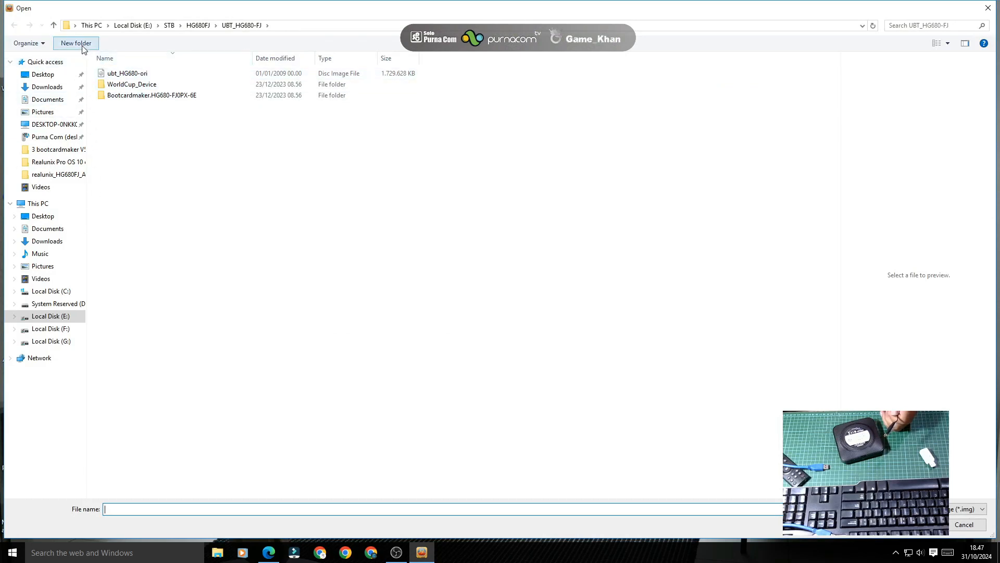
left_click(199, 26)
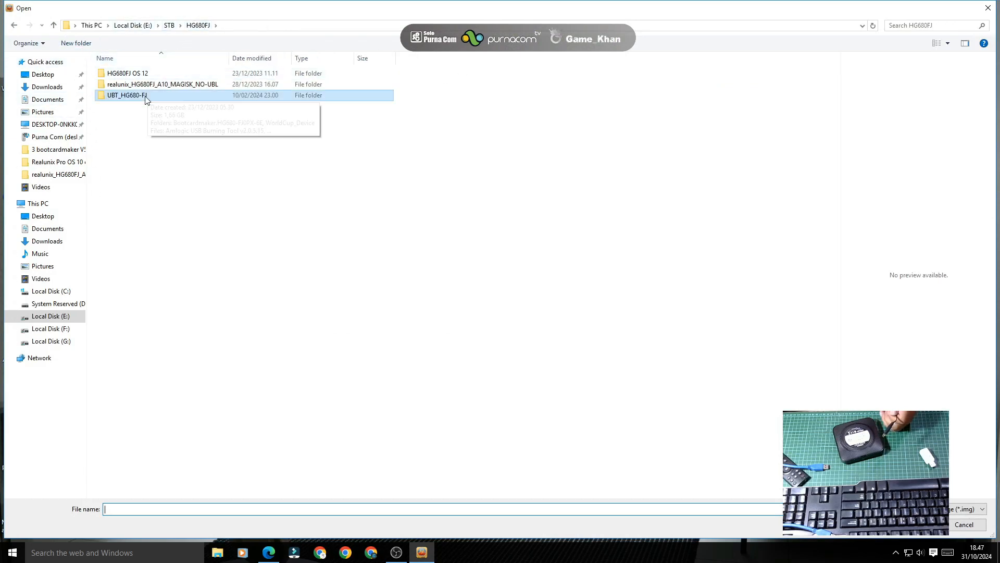
double_click(151, 84)
double_click(154, 74)
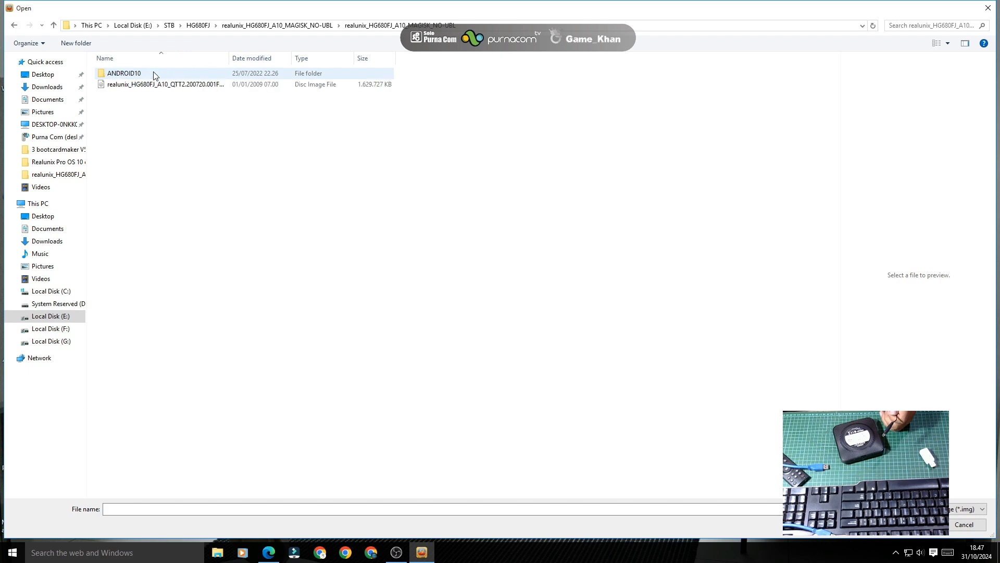
double_click(154, 86)
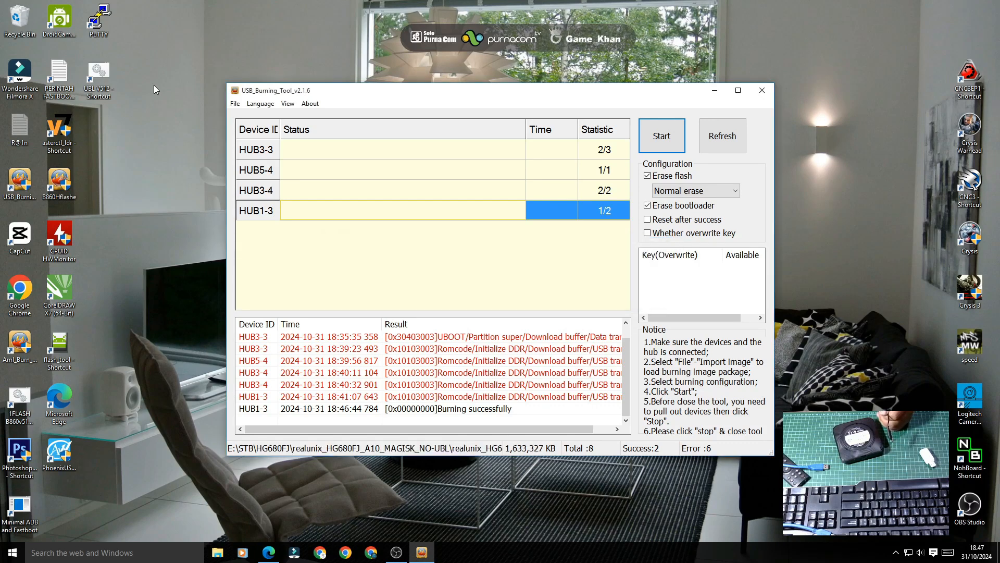
Step: Turn off Erase bootloader and burn the realunix image to HUB1-3, reaching 44%
left_click(647, 205)
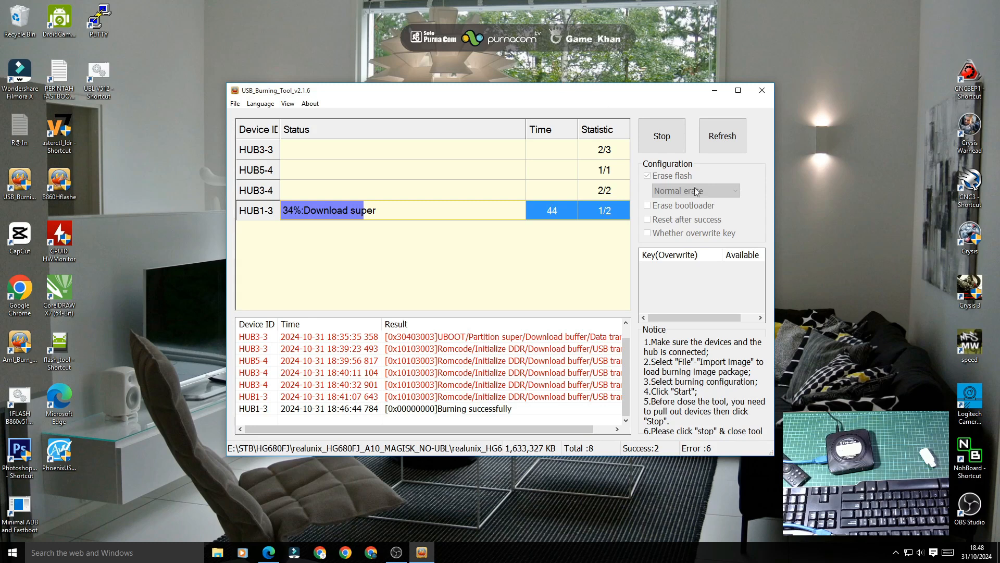
left_click_drag(624, 375, 629, 349)
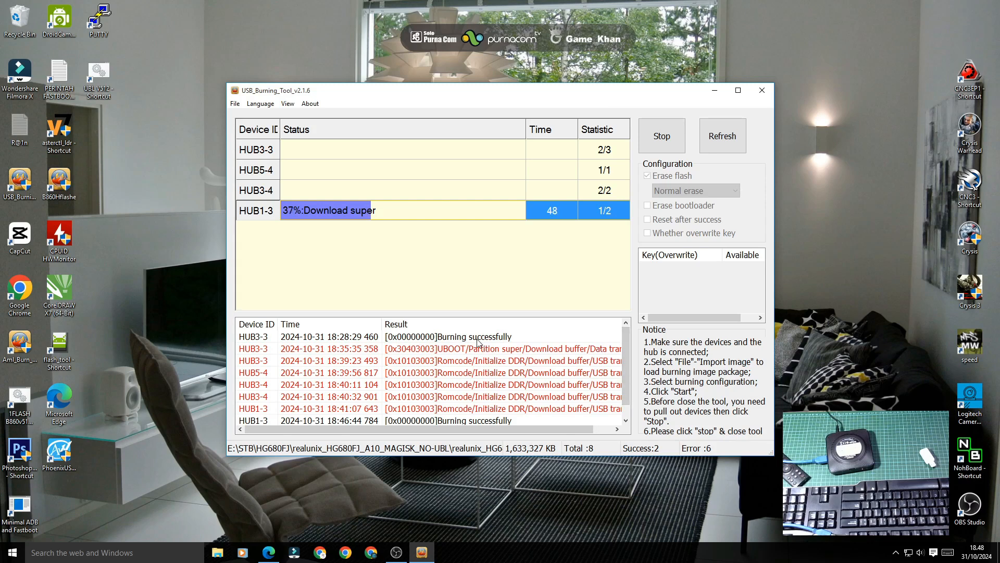
scroll(478, 342, "down", 1)
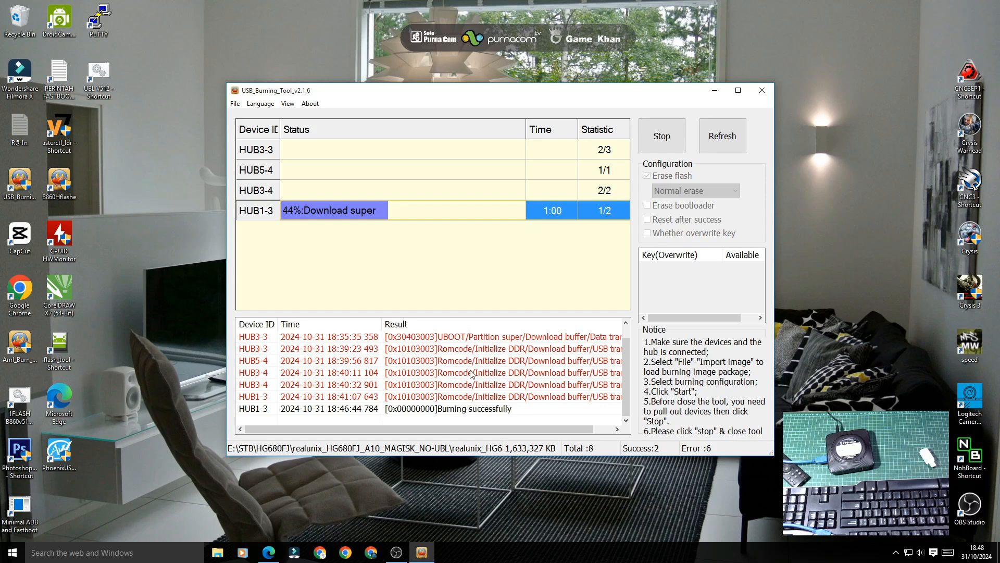
Step: Wait for the realunix burn on HUB1-3 to finish at 100% in 2:28
left_click_drag(499, 430, 559, 433)
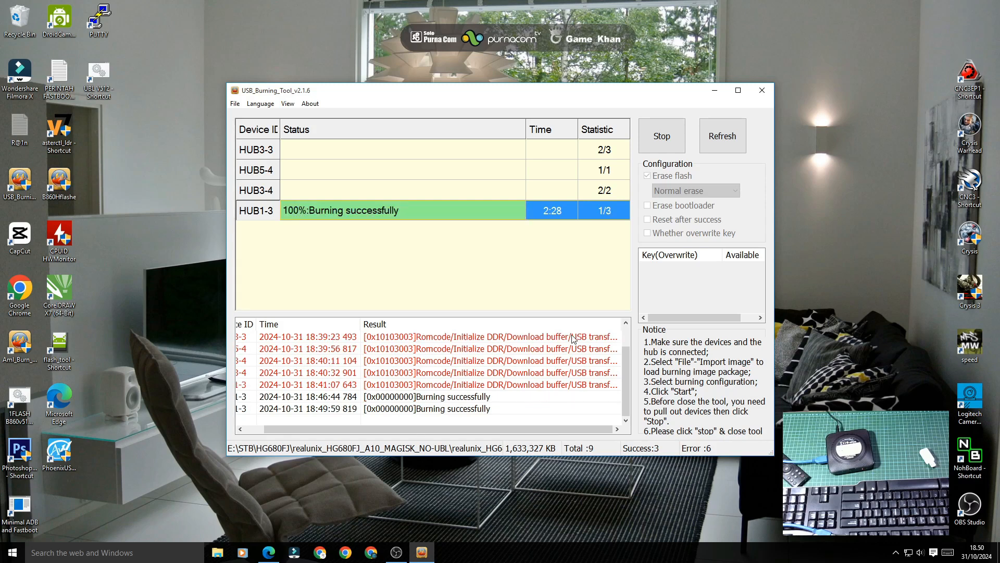
Step: Stop the finished burn, then minimize, restore and close the burning tool window
left_click(659, 130)
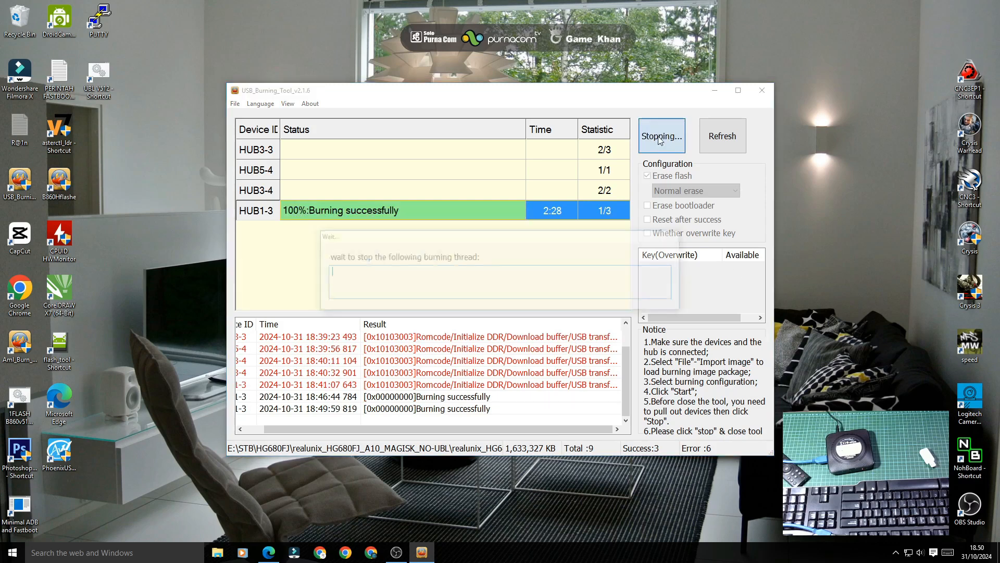
left_click(712, 92)
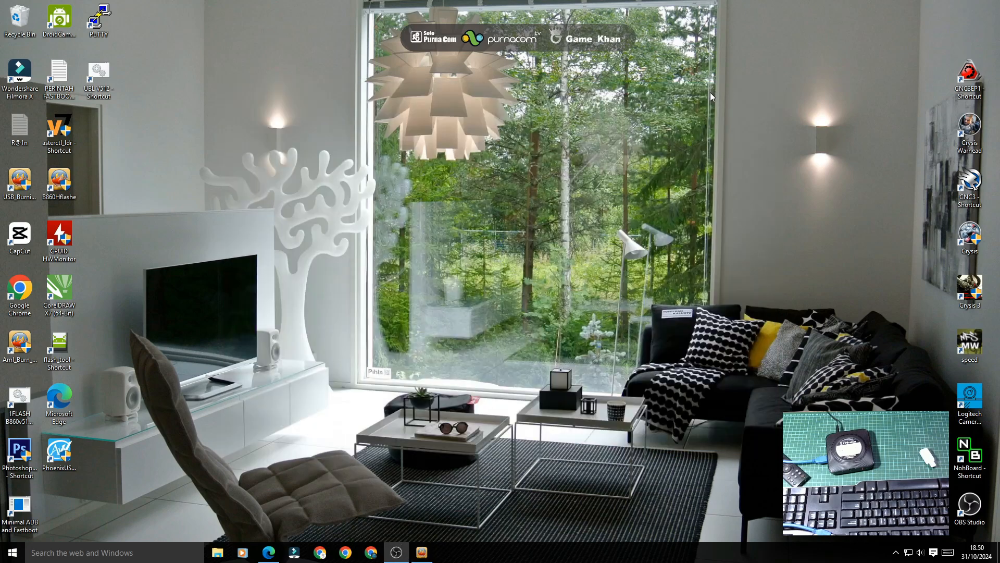
left_click(423, 553)
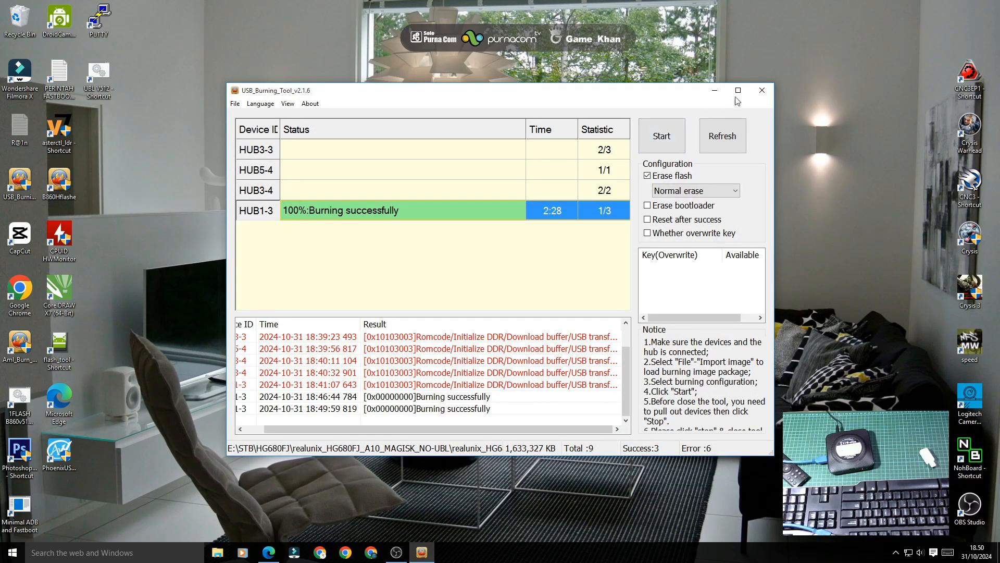
left_click(762, 90)
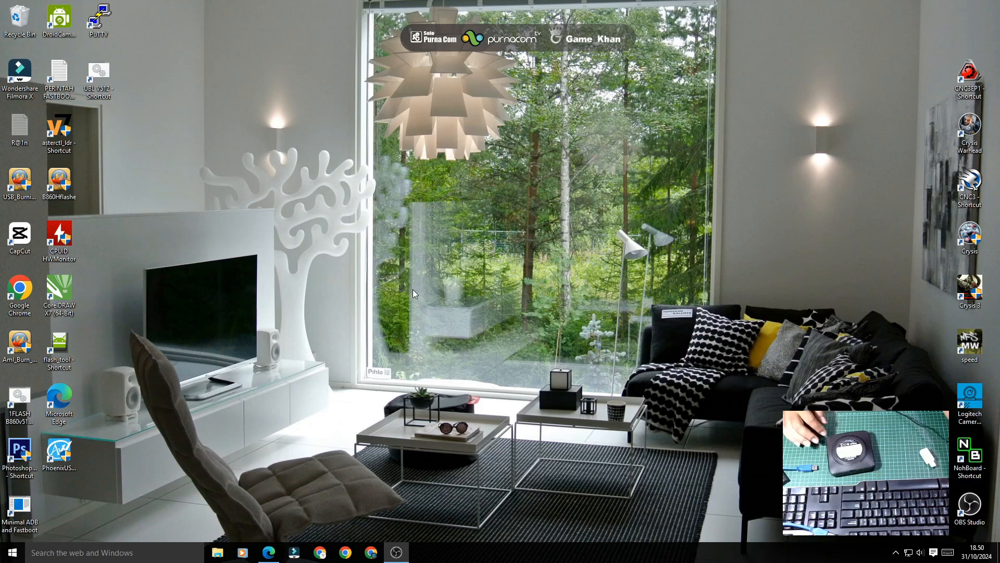
Step: Reboot the HG680_FJ box and mirror its Android TV home screen with scrcpy
key("XF86AudioPlay")
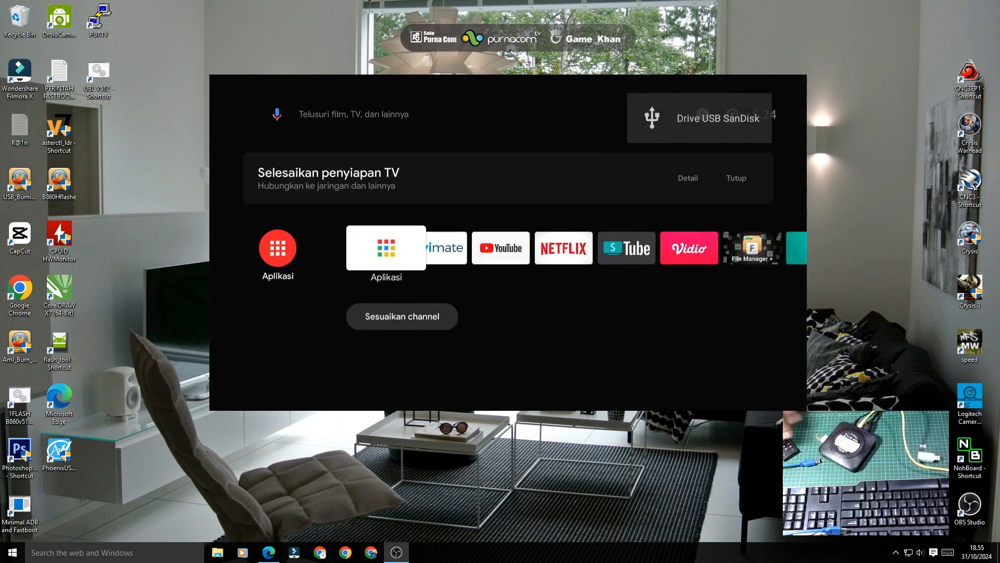
Step: Answer IZINKAN to 'Izinkan debugging USB?' from Notifikasi, then refocus Aplikasi
key("Up")
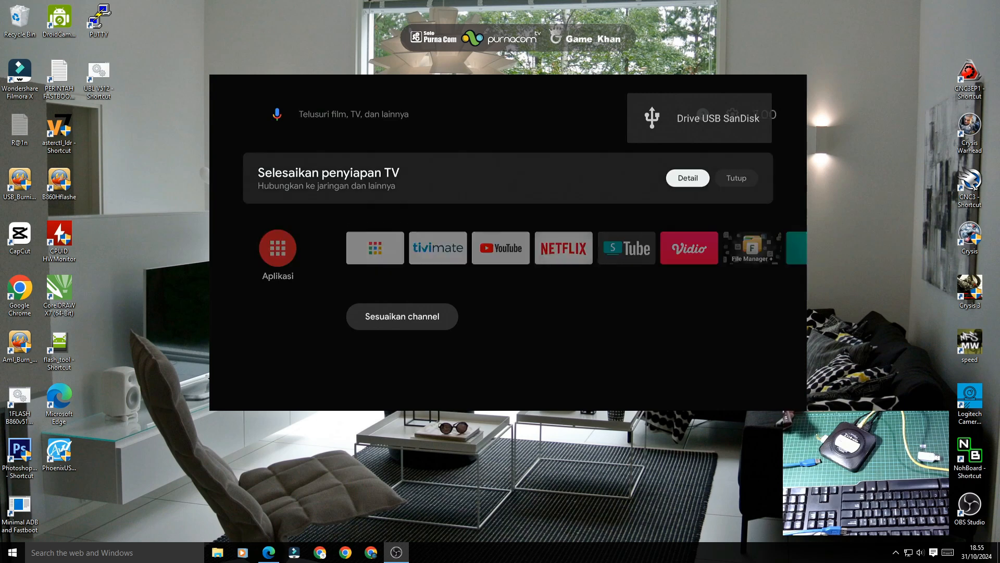
key("Up")
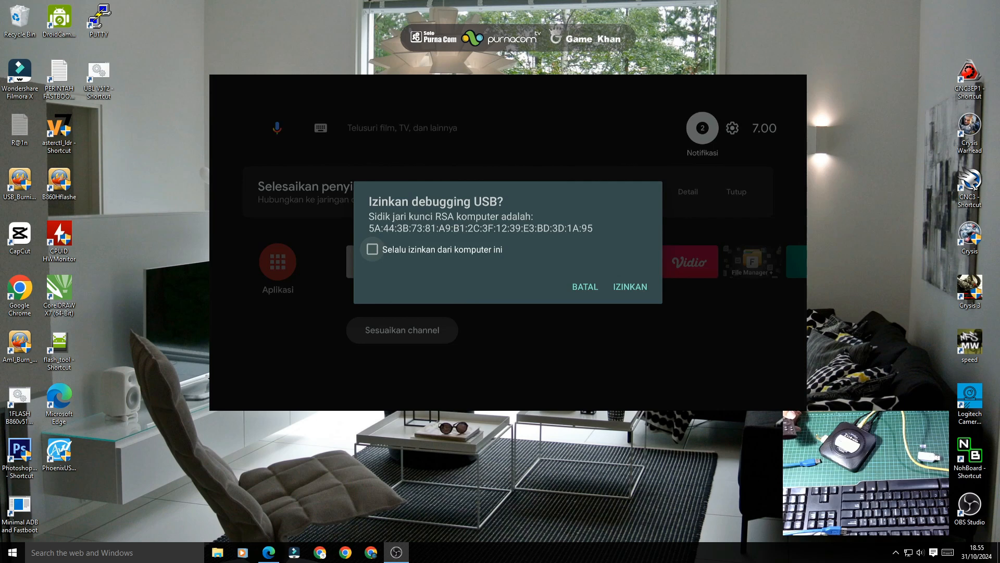
key("Down")
key("Return")
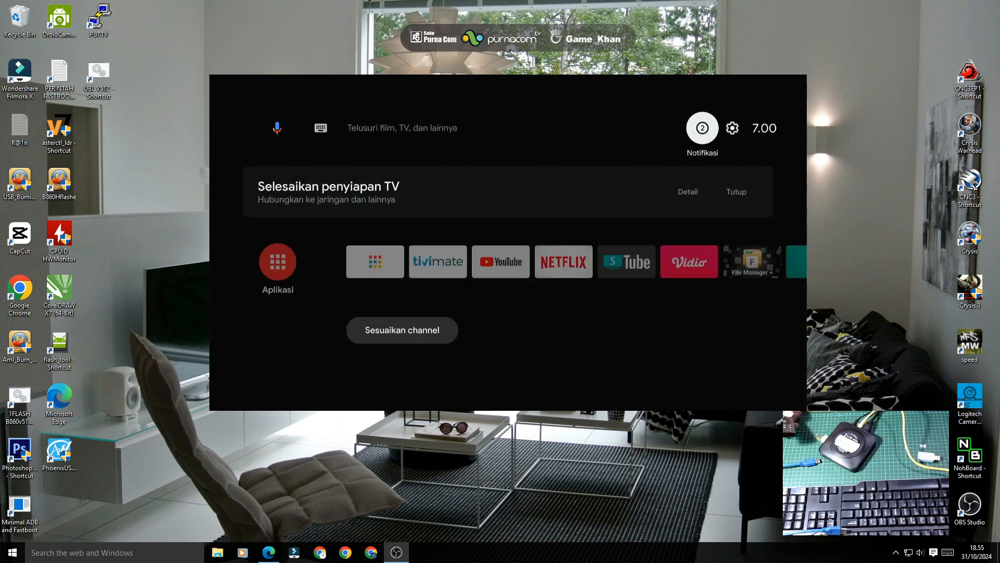
key("Down")
key("Down")
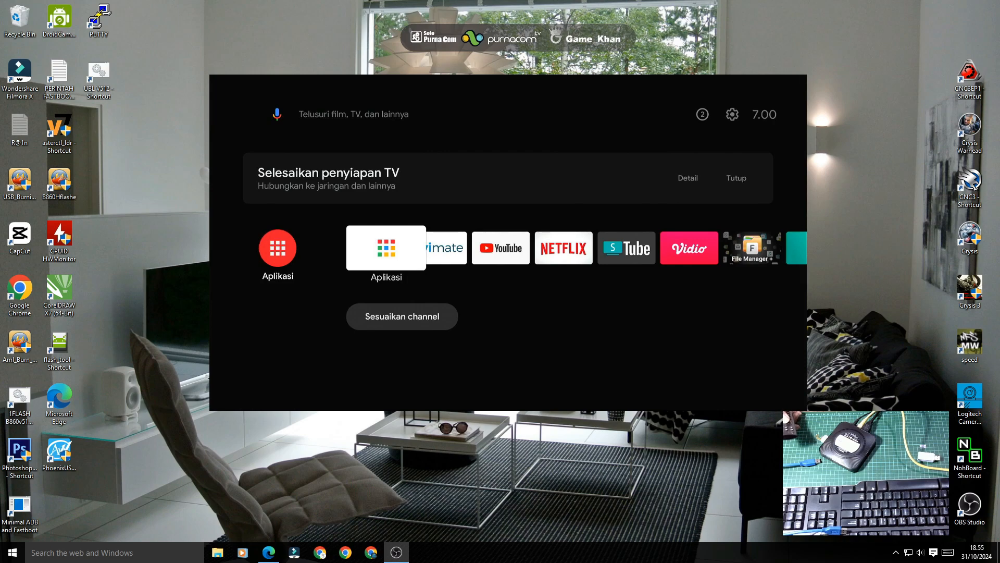
Step: Launch Magisk from the third row of the installed-apps grid
key("Return")
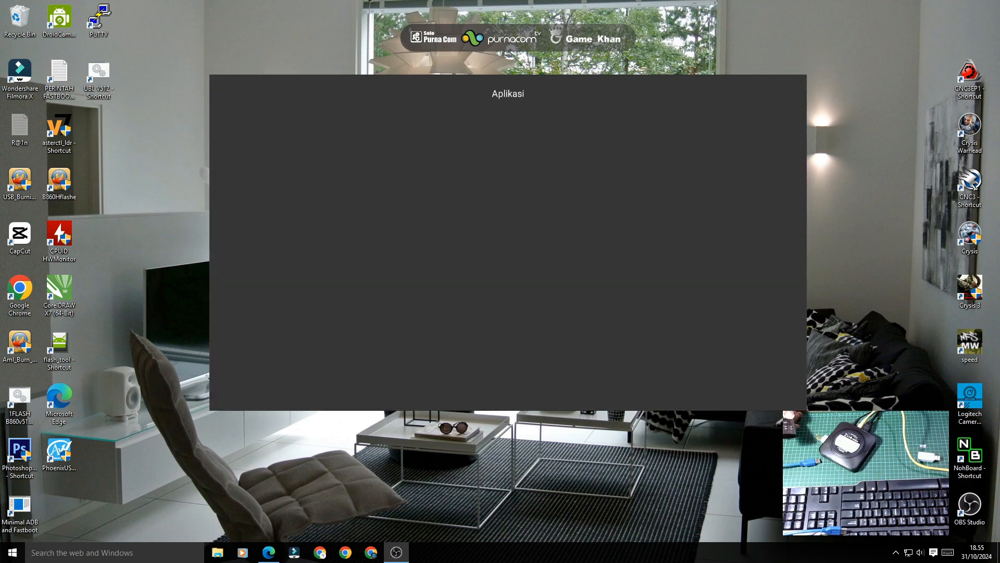
key("Down")
key("Down")
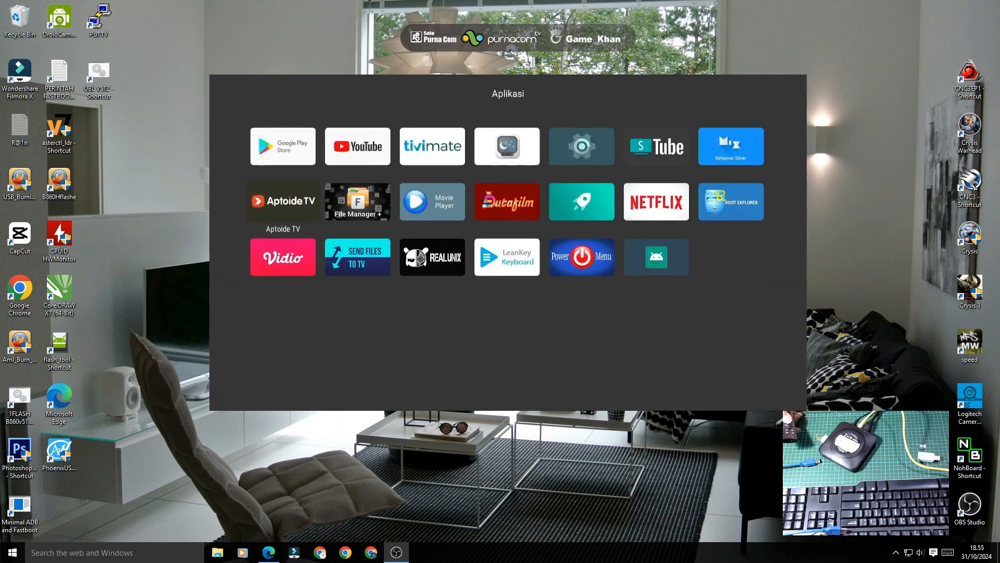
key("Right")
key("Right")
key("Right")
key("Right")
key("Right")
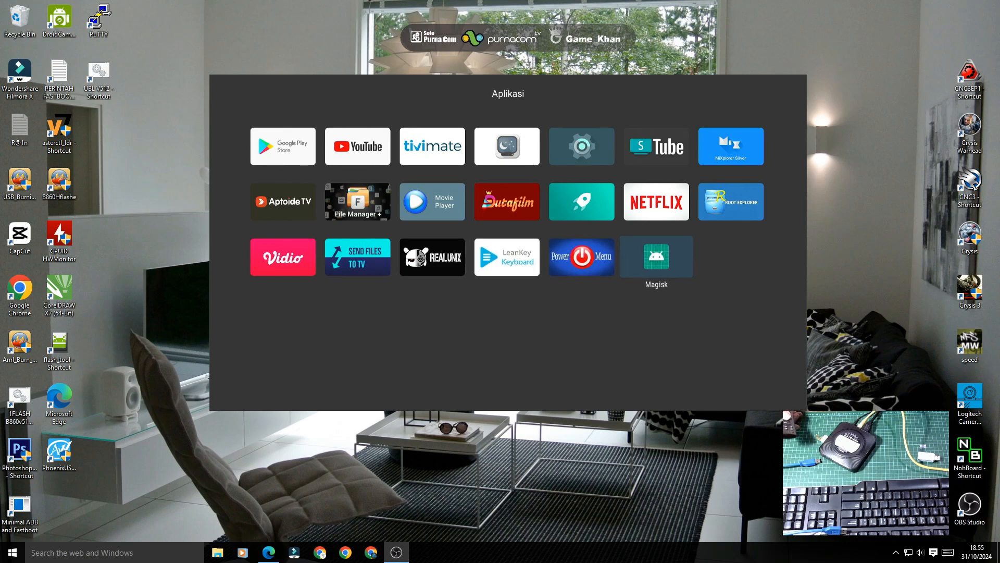
key("Return")
key("Return")
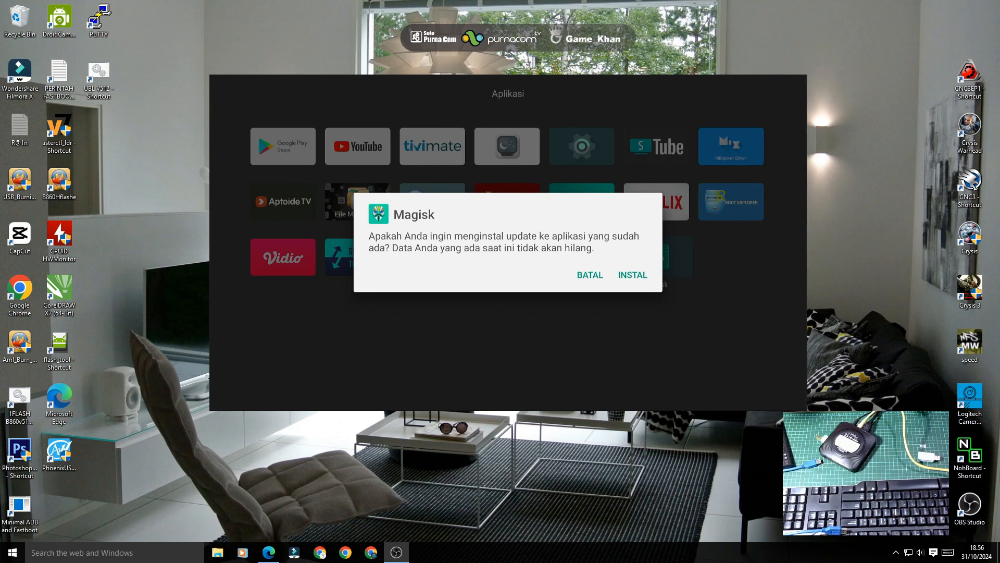
Step: Install the Magisk update with INSTAL, then return to the TV home screen
key("Right")
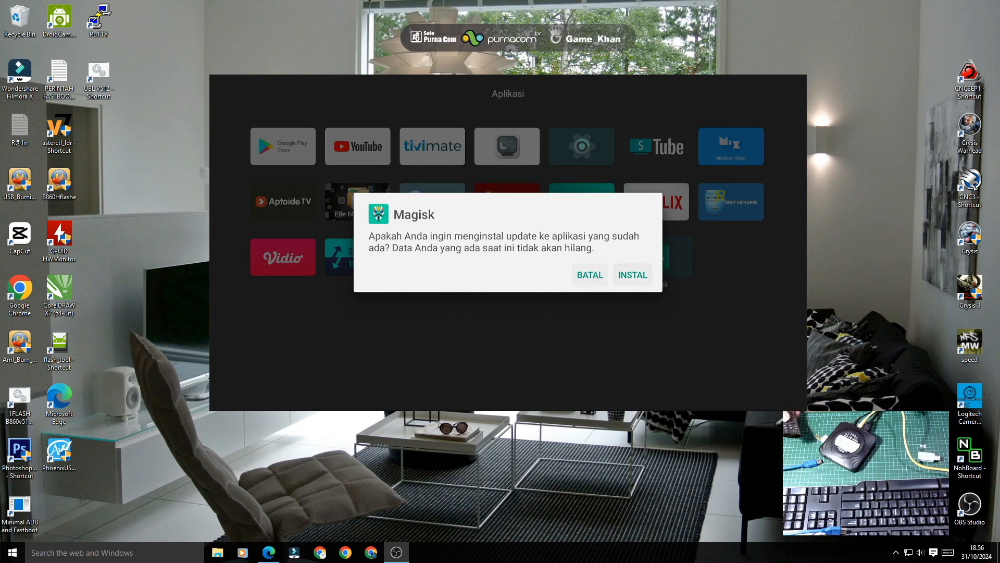
key("Return")
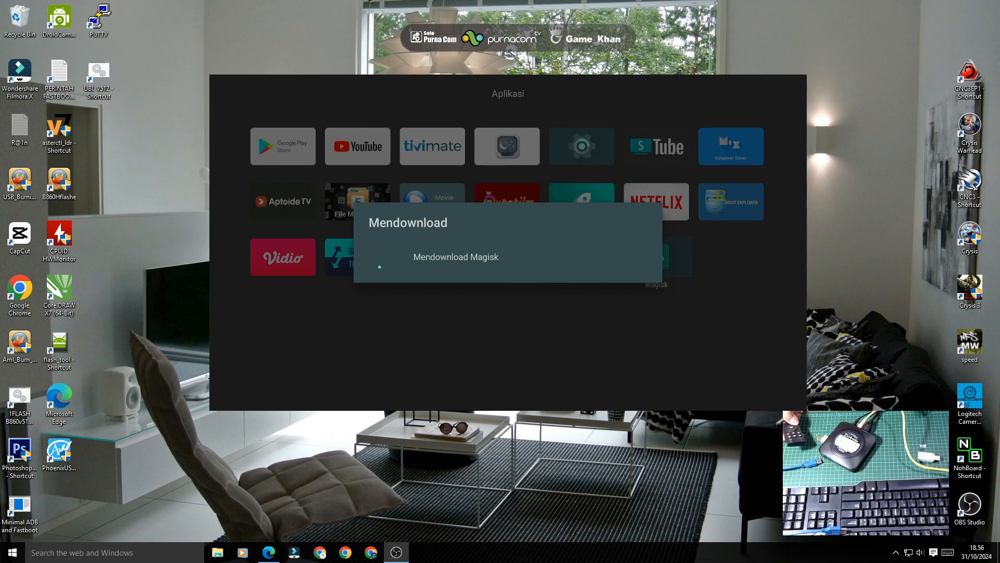
key("Escape")
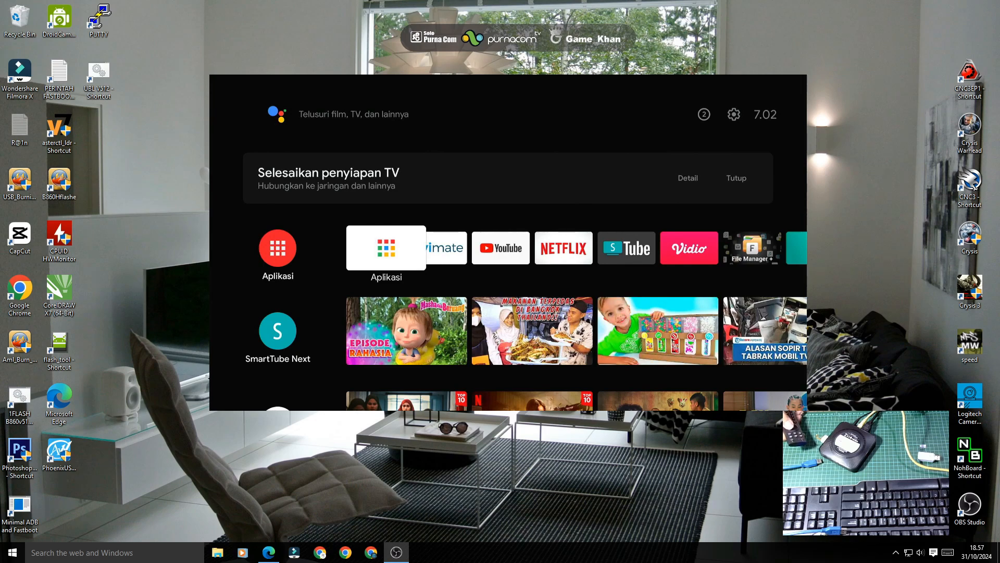
Step: Launch Terminal Emulator from Aplikasi and dismiss its old-version warning
key("Return")
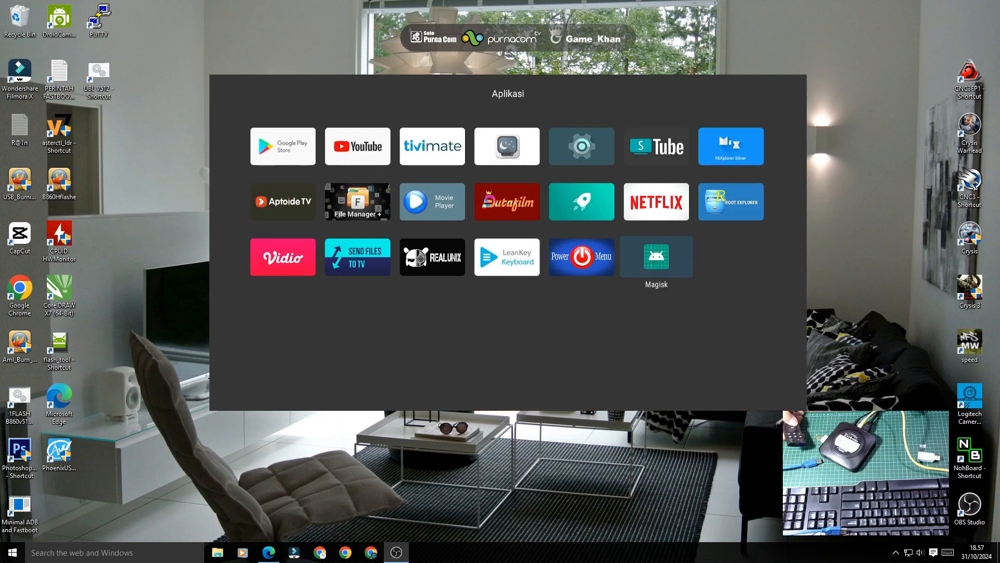
key("Up")
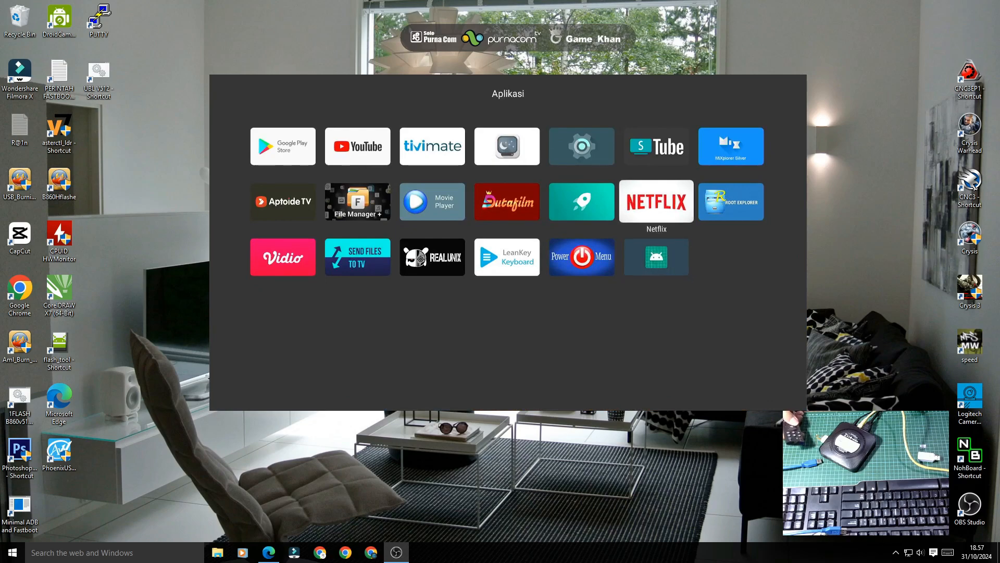
key("Down")
key("Left")
key("Left")
key("Left")
key("Return")
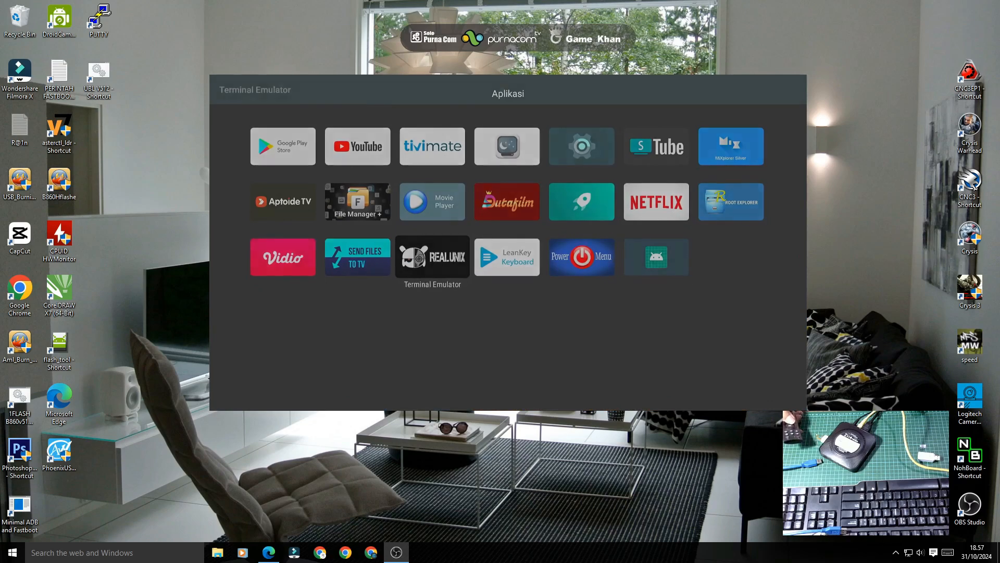
key("Return")
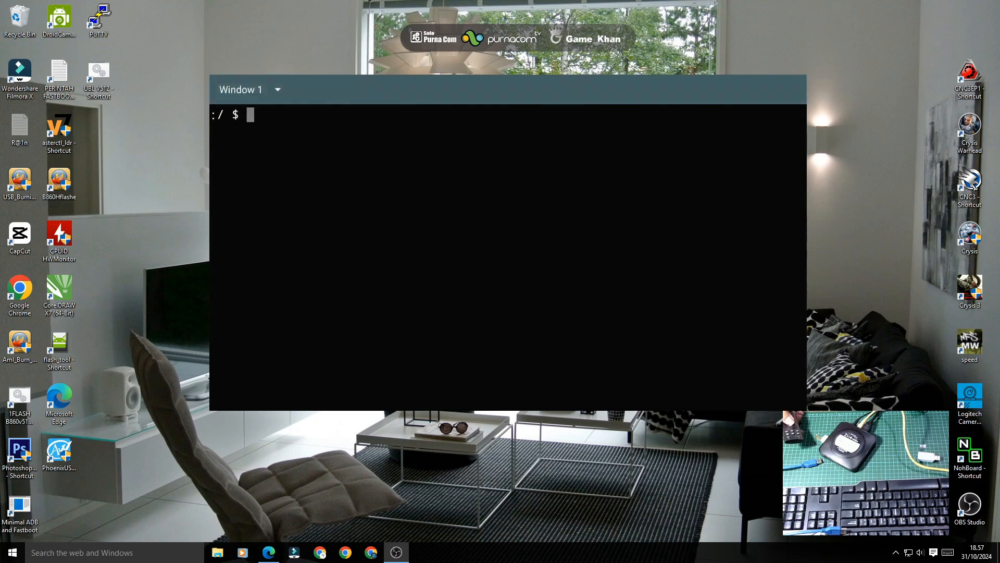
Step: Enter 'su' on the on-screen keyboard and run it with SELESAI
key("Left")
key("Left")
key("Left")
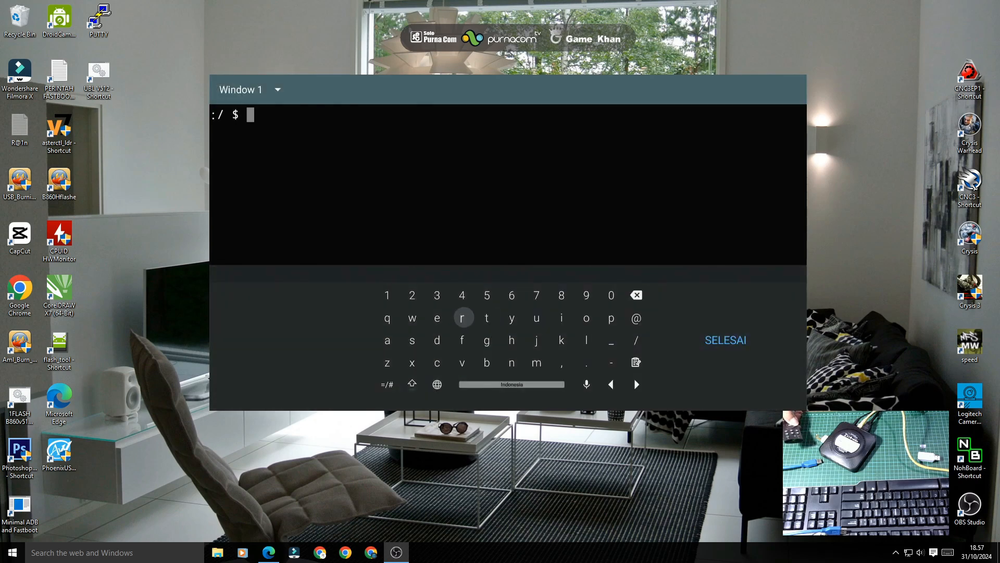
key("Down")
key("Return")
key("Right")
key("Right")
key("Right")
key("Right")
key("Right")
key("Right")
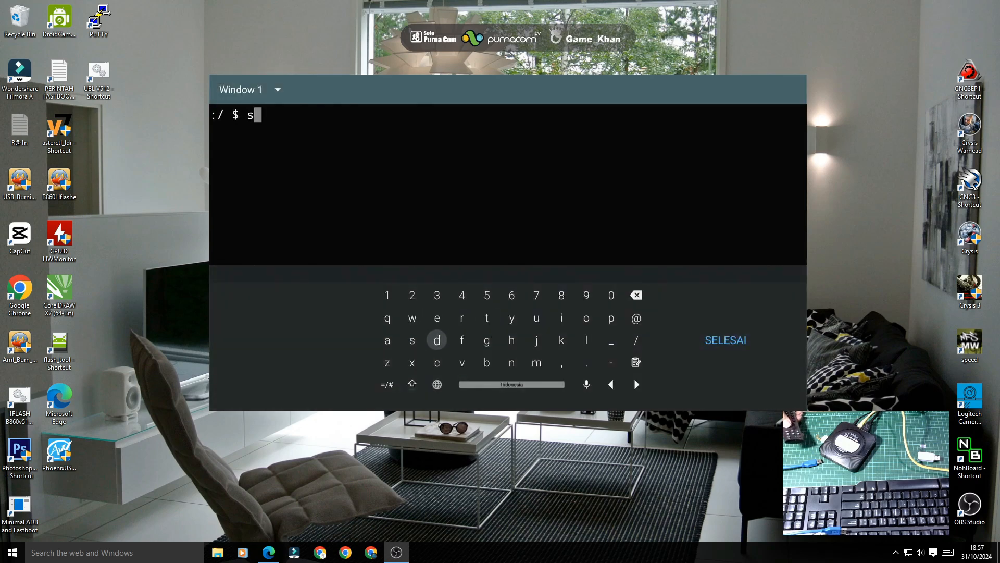
key("Up")
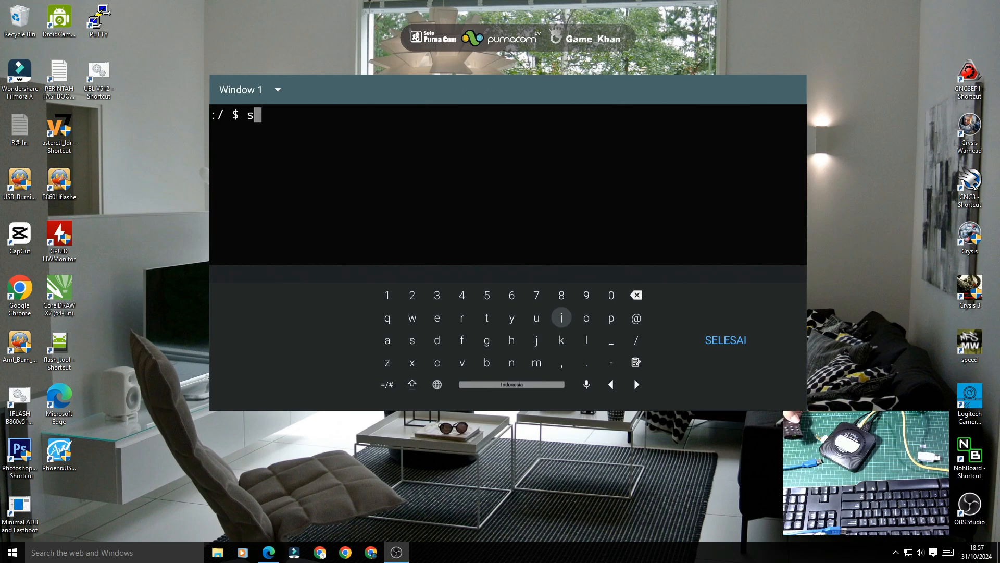
key("Left")
key("Return")
key("Right")
key("Right")
key("Right")
key("Right")
key("Right")
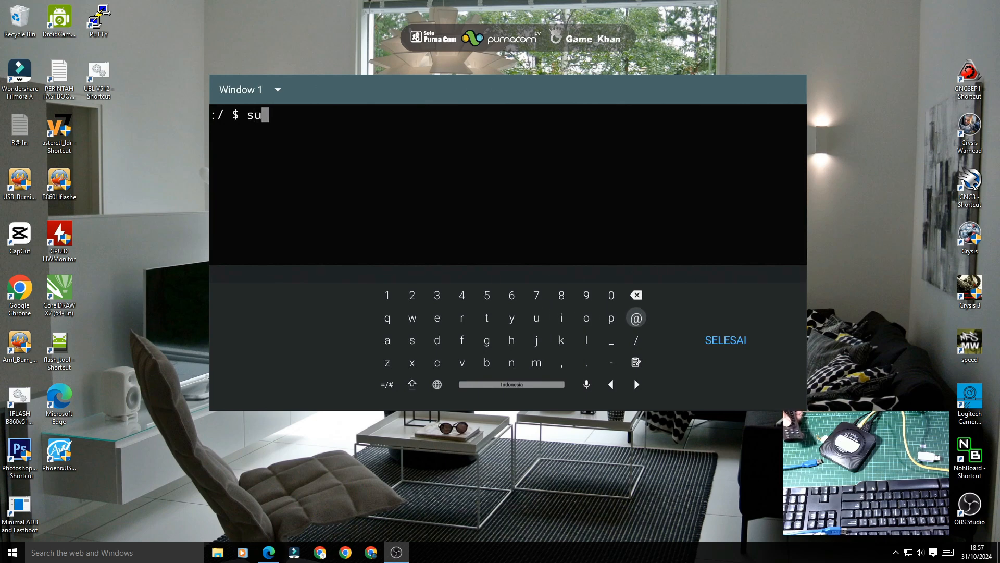
key("Return")
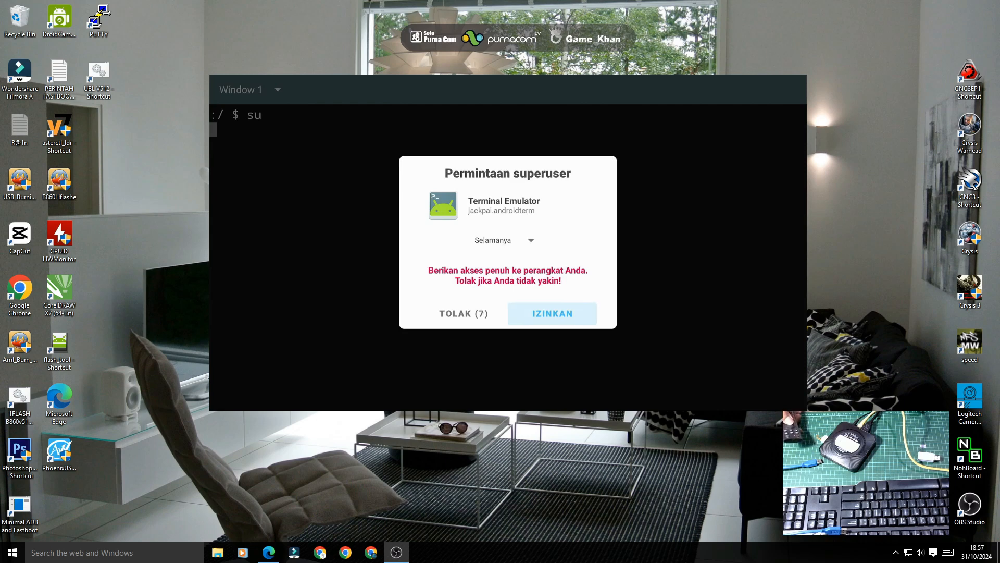
Step: Grant Terminal Emulator superuser access and enter 1212 to open the tweak menu
key("Return")
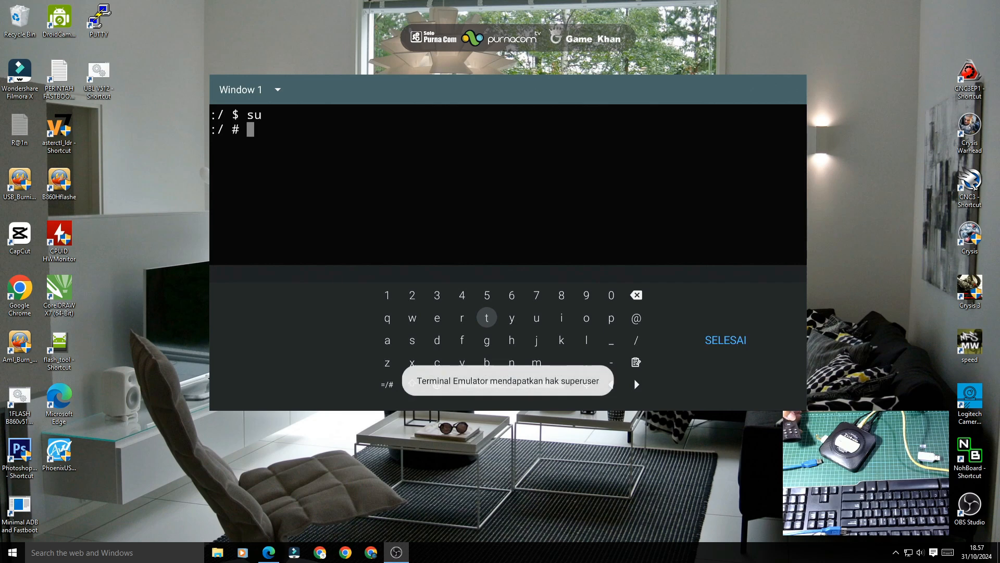
type("1212")
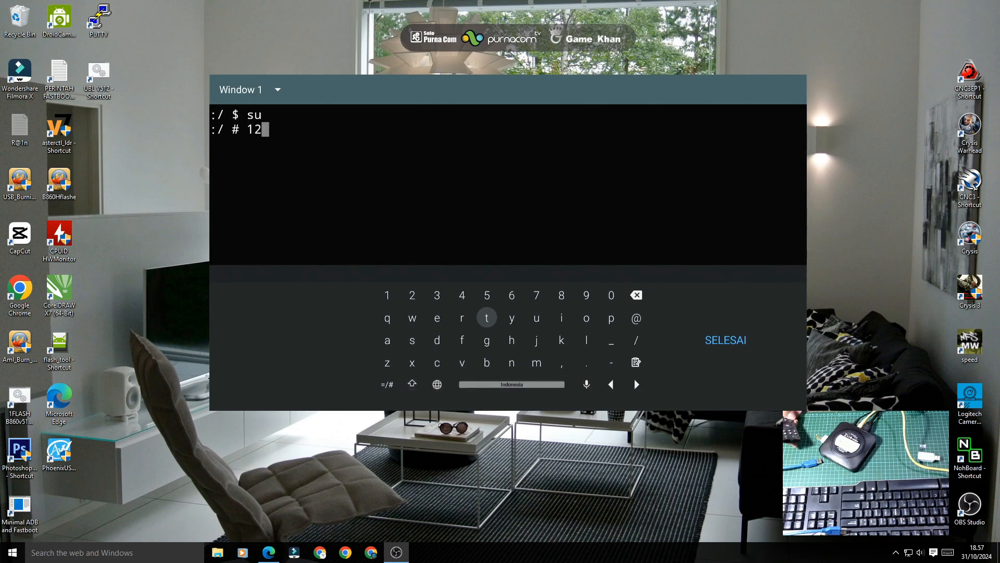
key("Right")
key("Right")
key("Right")
key("Right")
key("Right")
key("Right")
key("Right")
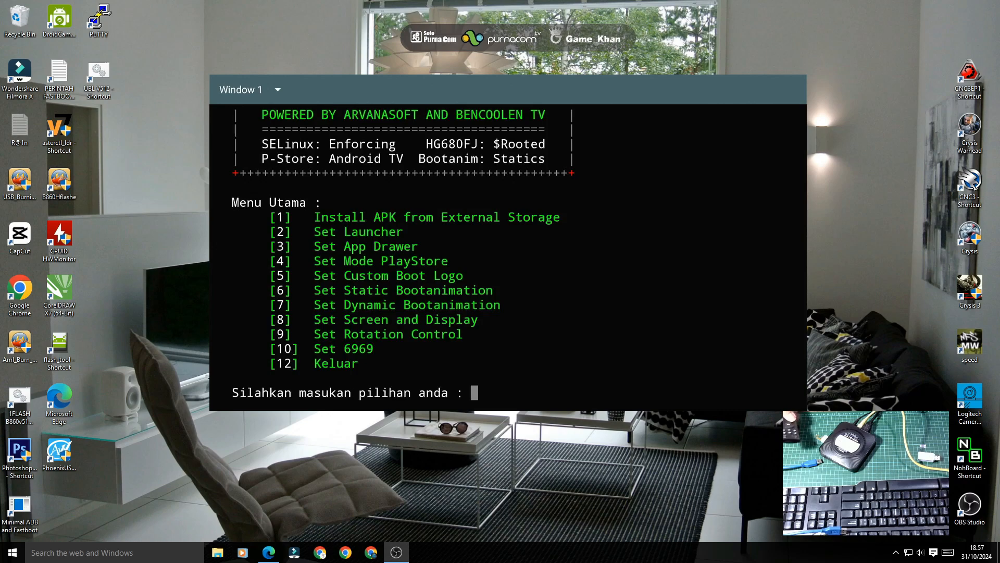
Step: Choose 1, Install APK from External Storage, then 1, Auto Install APK
type("1")
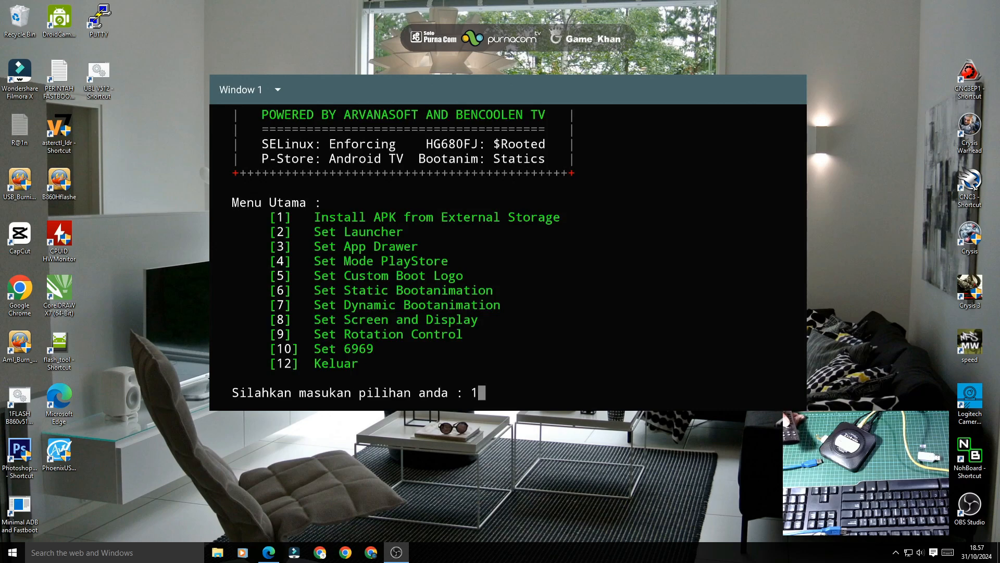
key("Return")
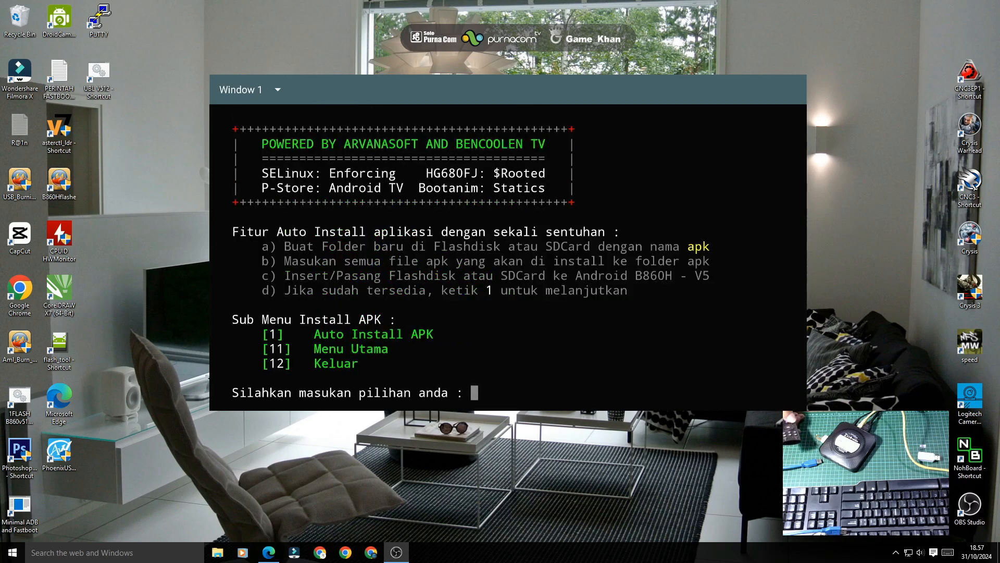
type("1")
key("Return")
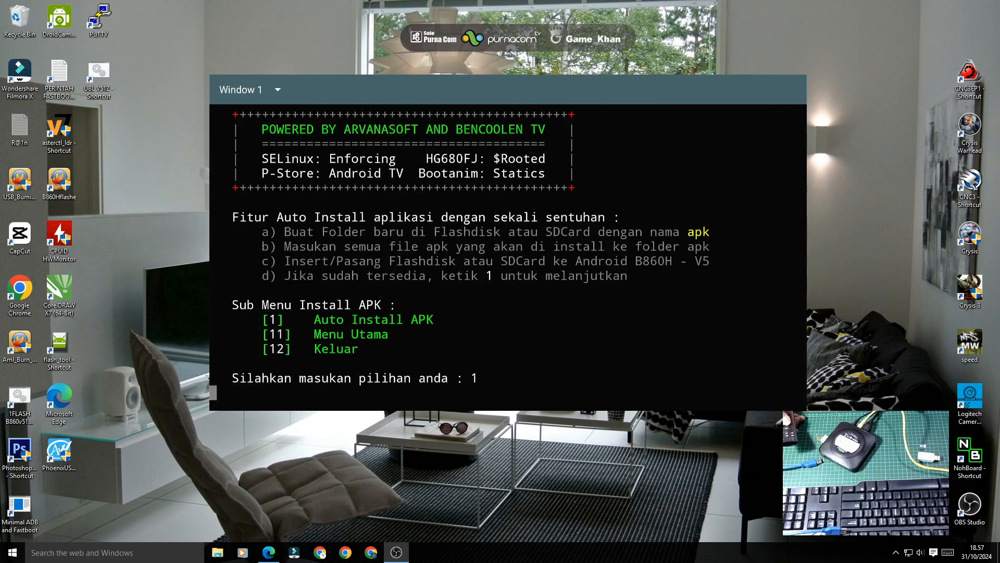
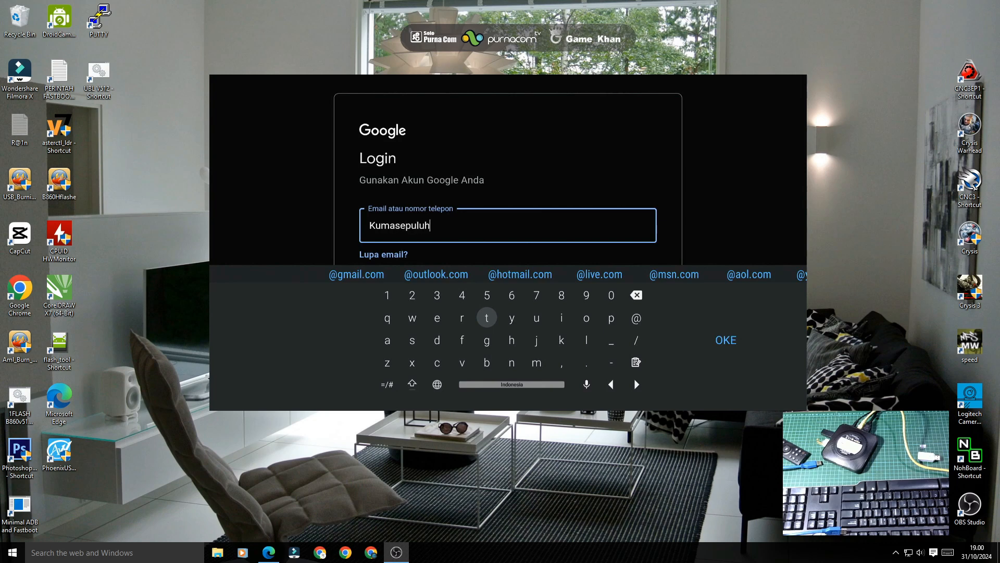
Step: Confirm the Google account email and password, then choose Lewati on 'Optimalkan penggunaan TV'
key("Down")
key("Down")
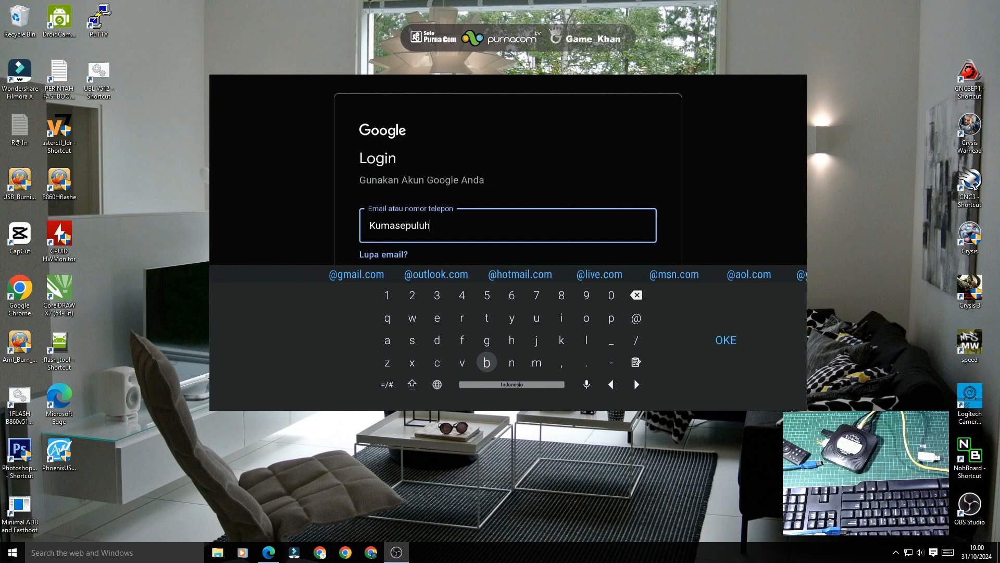
key("Right")
key("Right")
key("Right")
key("Right")
key("Right")
key("Right")
key("Right")
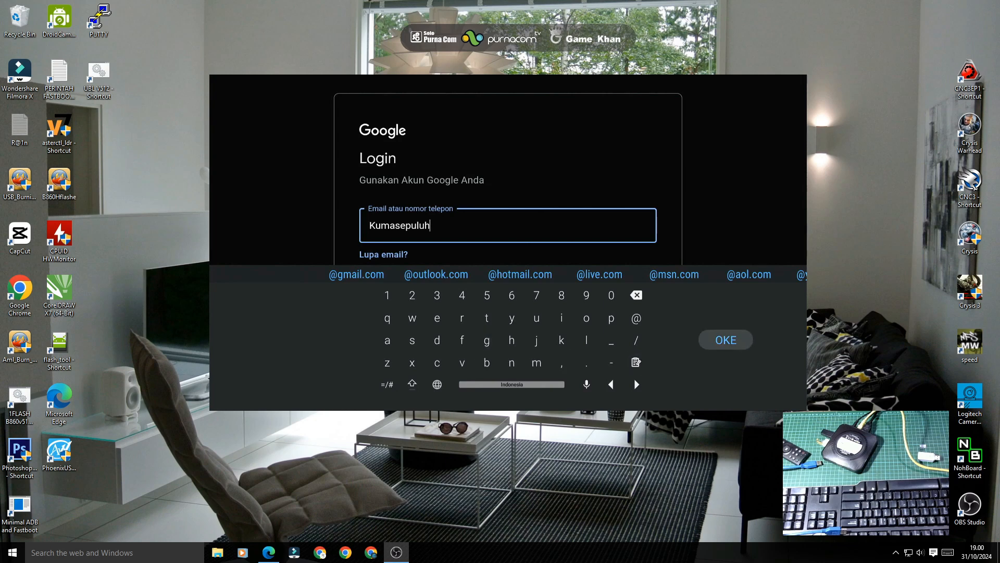
key("Return")
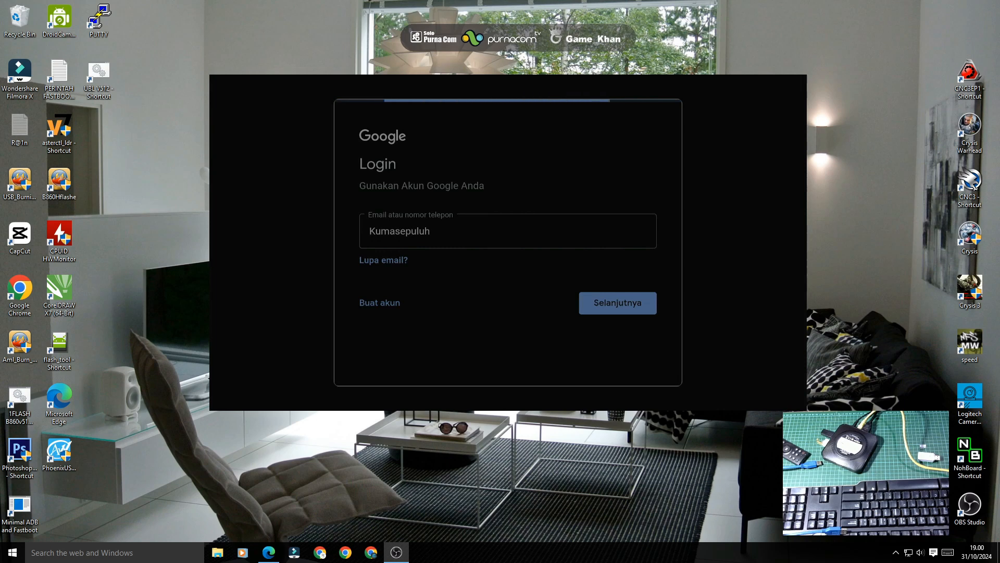
key("Right")
key("Right")
key("Right")
key("Right")
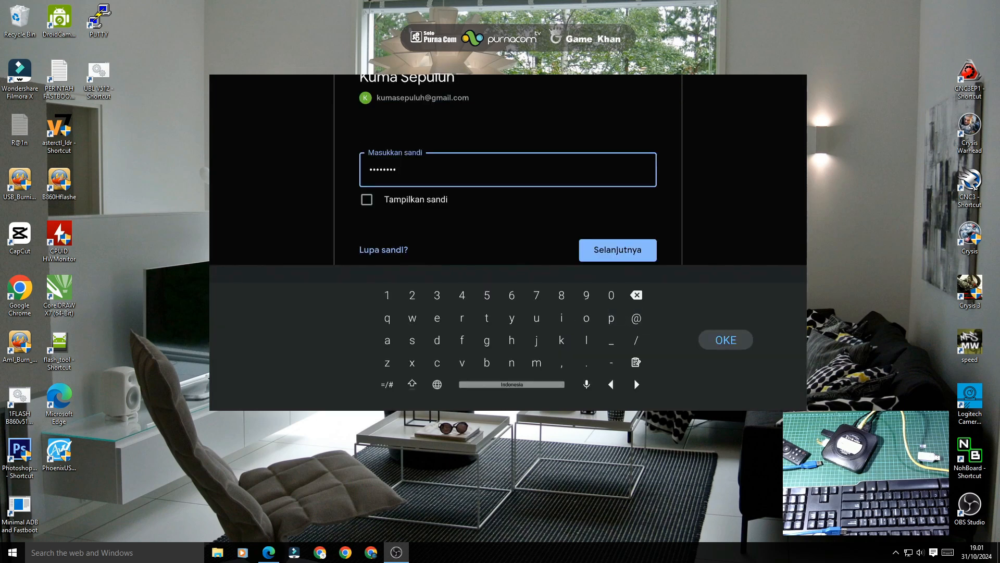
key("Return")
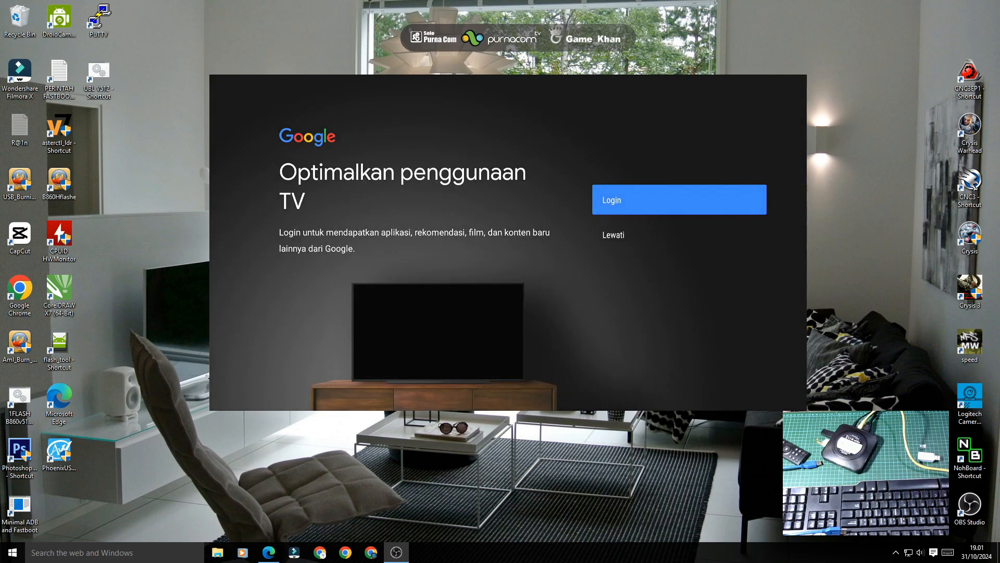
key("Down")
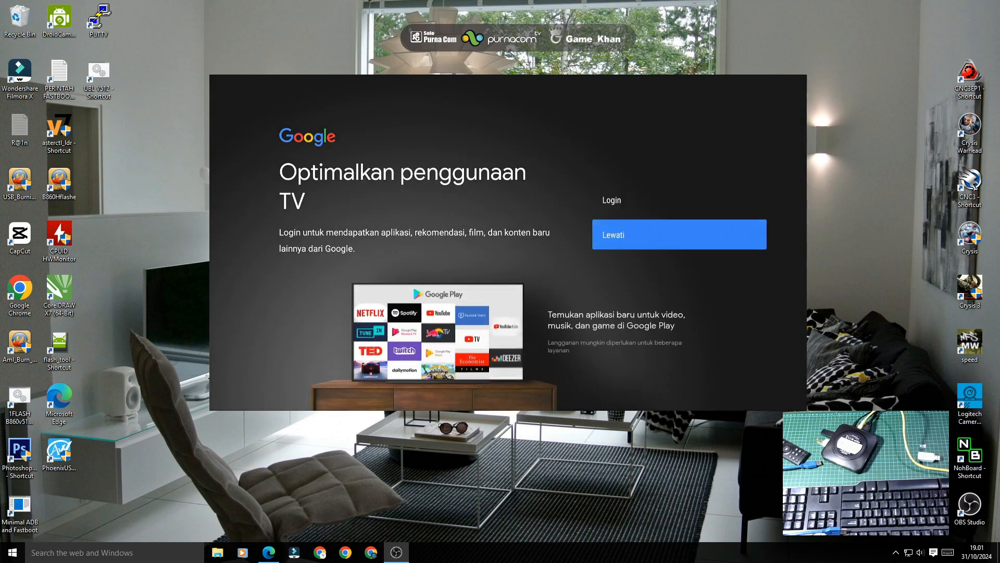
key("Return")
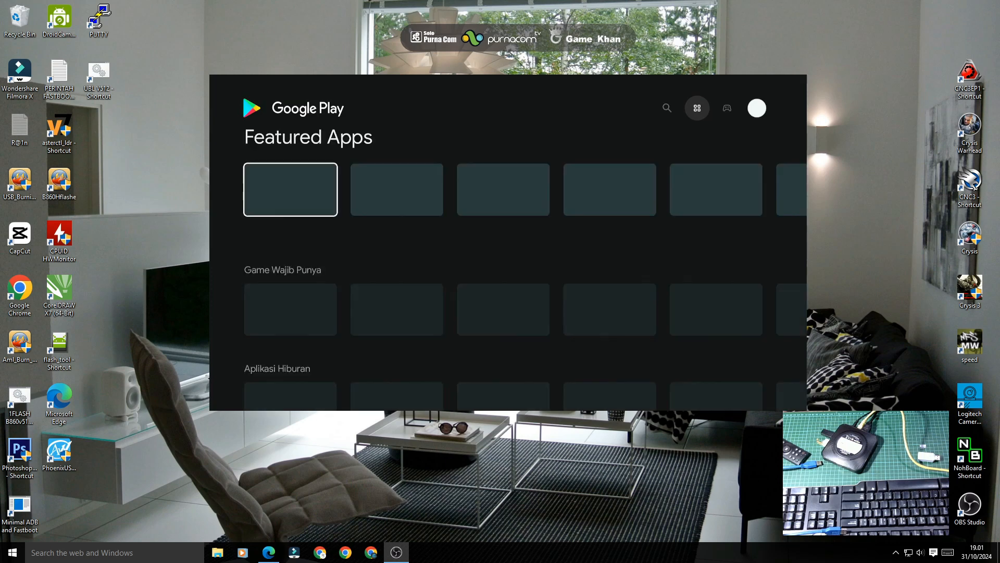
Step: Through the profile menu's Kelola aplikasi & game > Update, choose Perbarui semua for the 12 apps
key("Up")
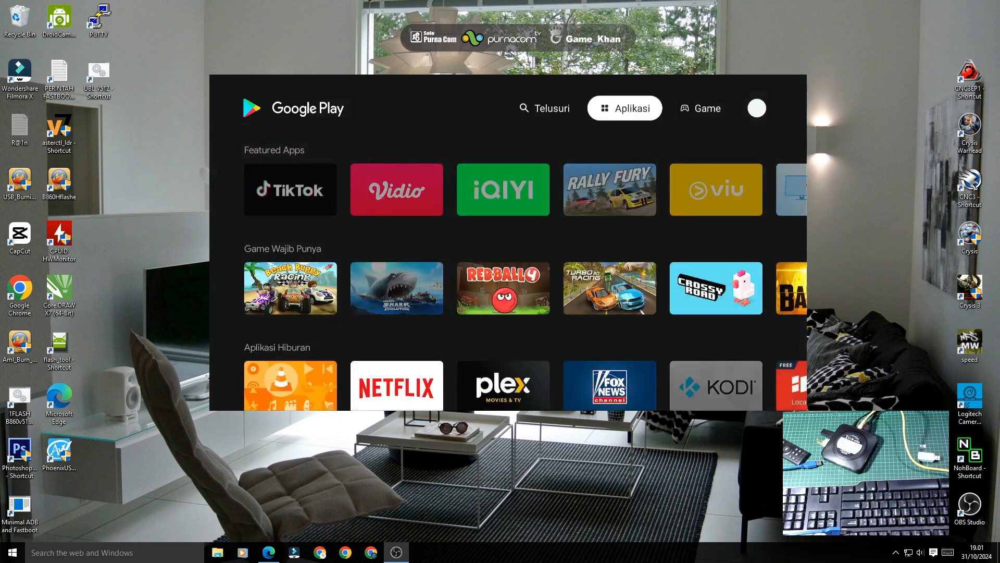
key("Right")
key("Right")
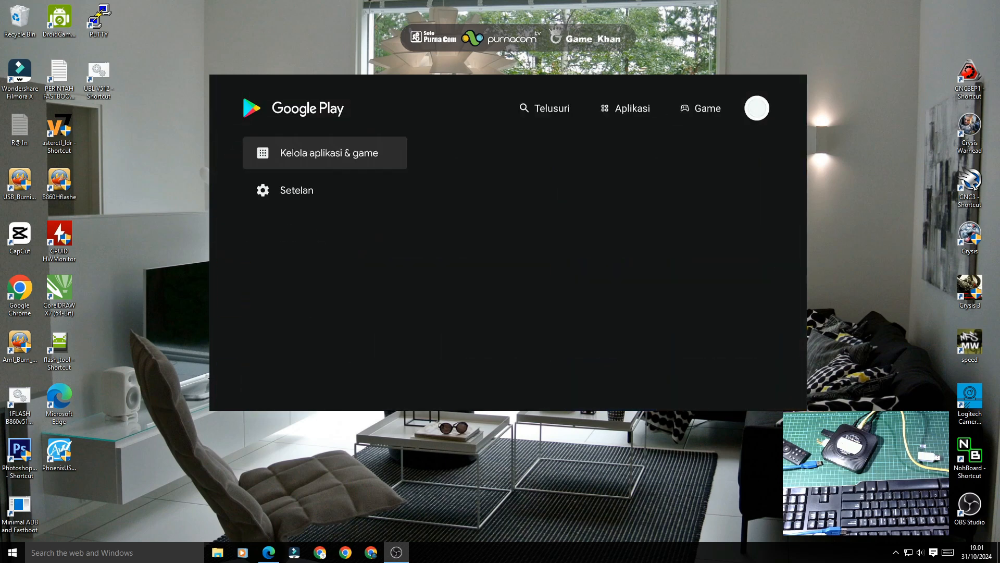
key("Down")
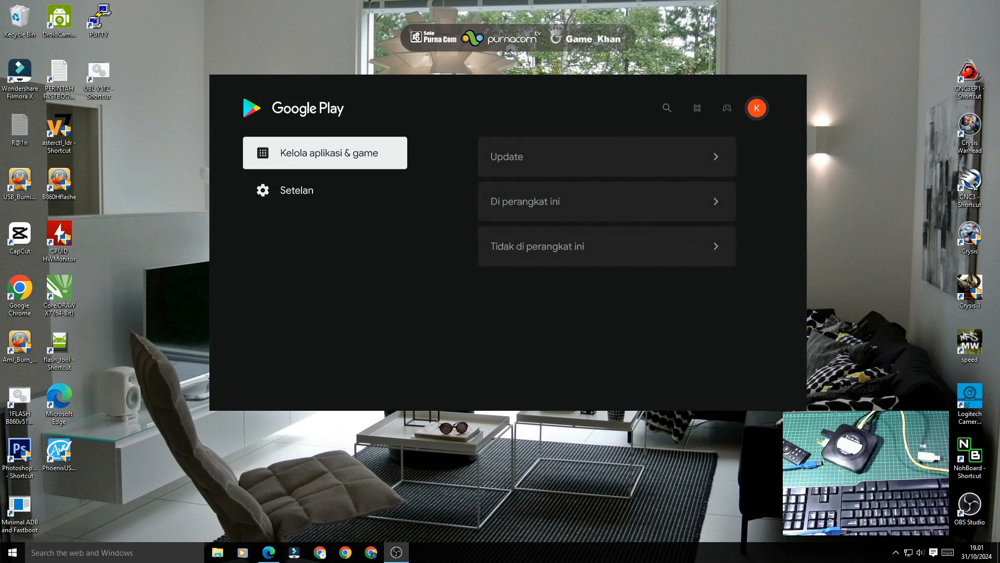
key("Right")
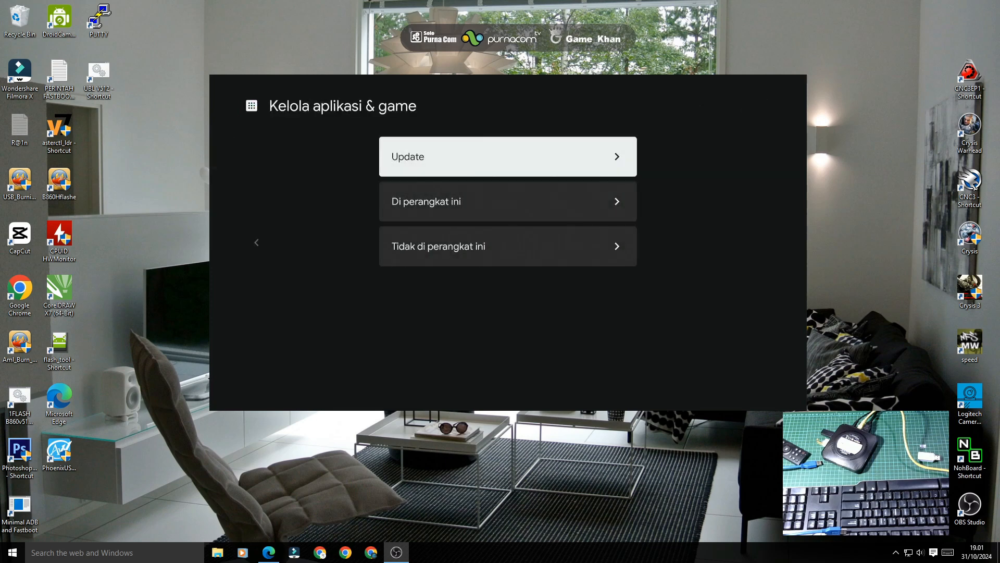
key("Return")
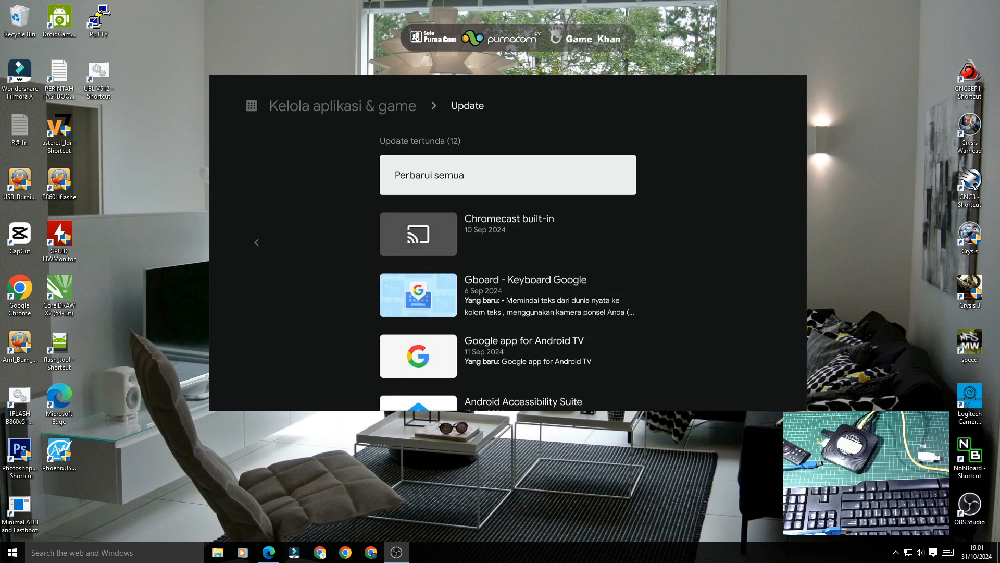
key("Return")
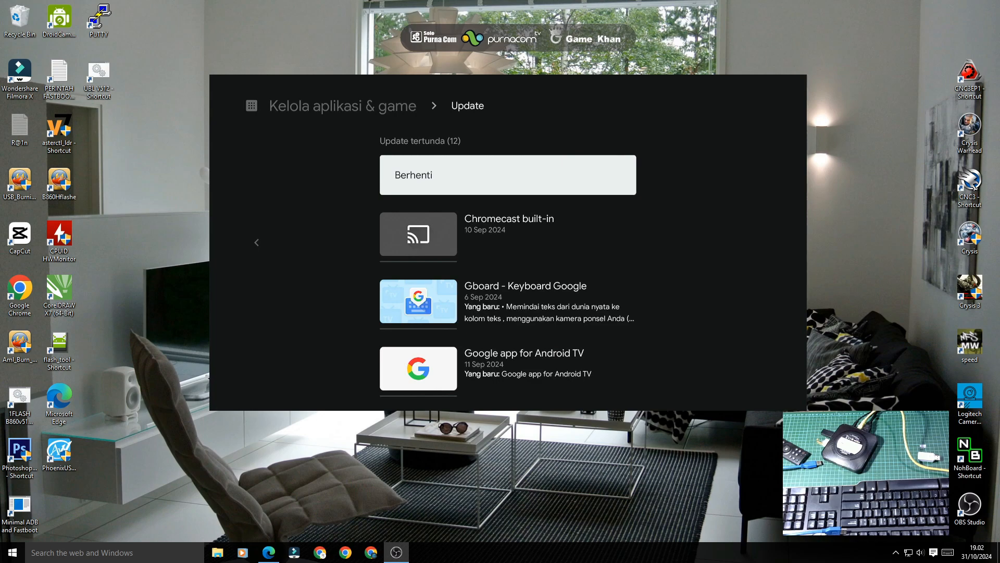
Step: Scroll the Update list while Android TV Home and Android TV Core Services finish updating
key("Down")
key("Down")
key("Down")
key("Down")
key("Down")
key("Down")
key("Down")
key("Down")
key("Down")
key("Down")
key("Down")
key("Down")
key("Up")
key("Up")
key("Up")
key("Up")
key("Up")
key("Up")
key("Up")
key("Up")
key("Up")
key("Up")
key("Up")
key("Up")
key("Down")
key("Down")
key("Down")
key("Down")
key("Down")
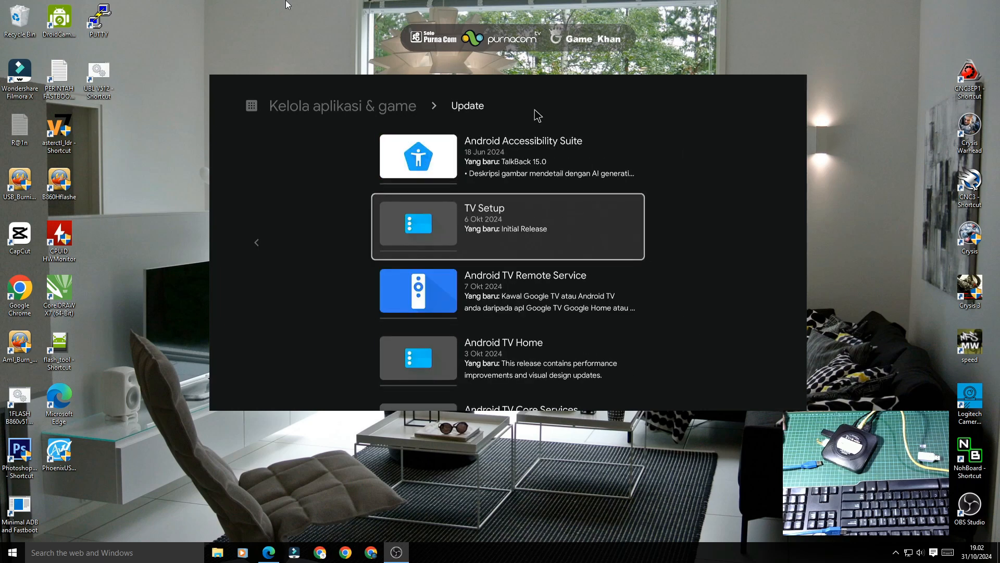
key("Down")
key("Down")
key("Down")
key("Down")
key("Down")
key("Down")
key("Down")
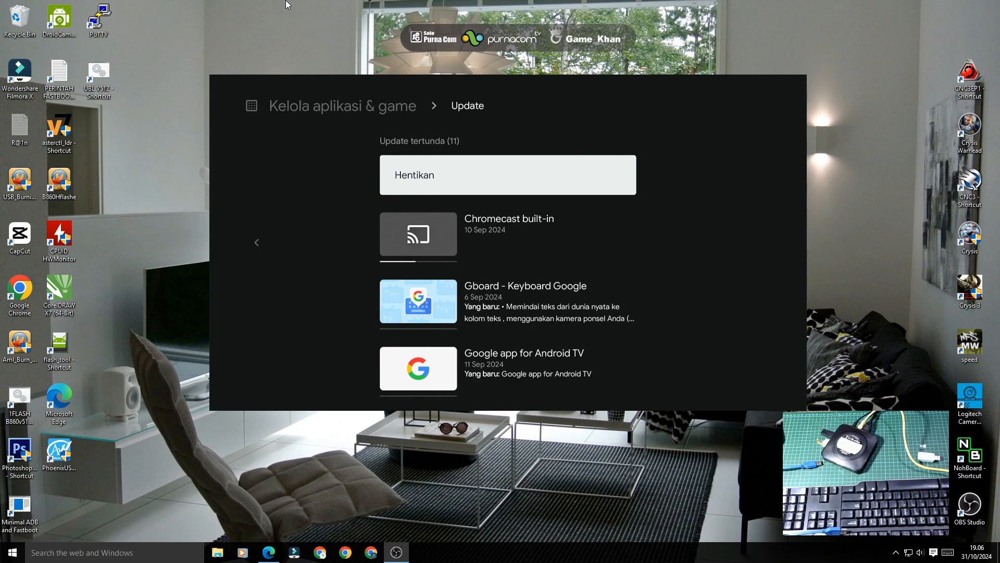
key("Down")
key("Down")
key("Down")
key("Down")
key("Down")
key("Down")
key("Down")
key("Down")
key("Down")
key("Down")
key("Down")
key("Up")
key("Up")
key("Up")
key("Up")
key("Up")
key("Up")
key("Up")
key("Up")
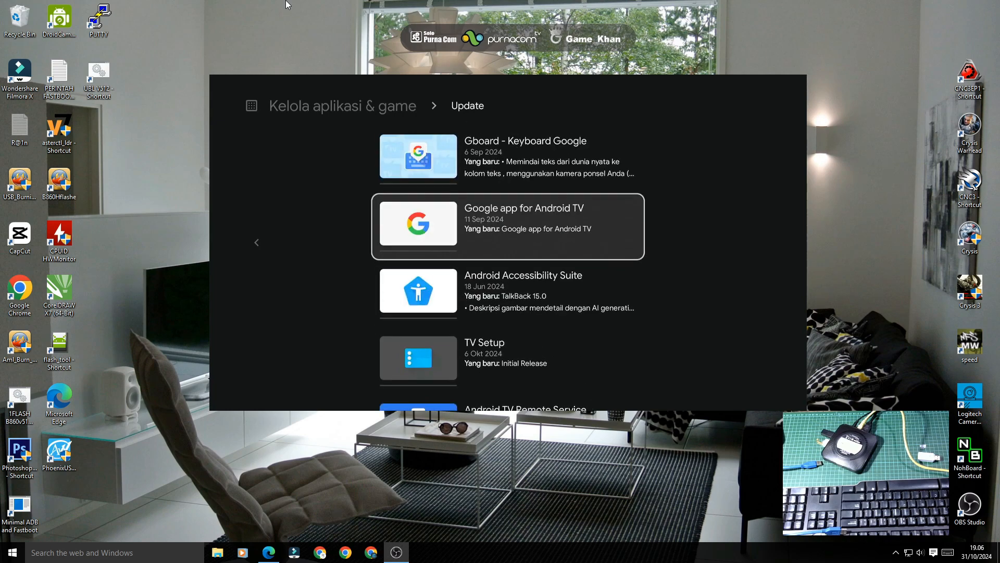
key("Up")
key("Up")
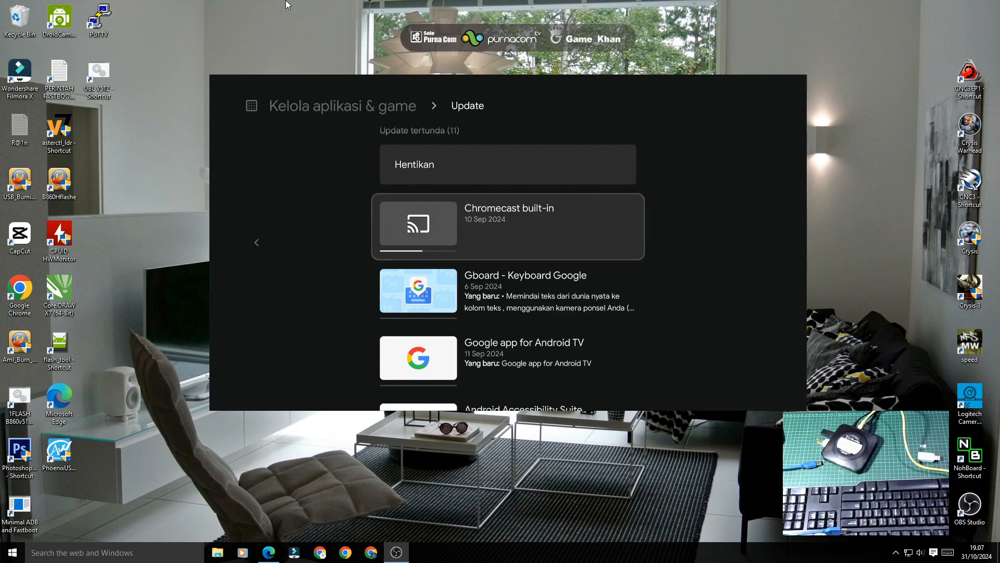
key("Down")
key("Down")
key("Down")
key("Down")
key("Down")
key("Down")
key("Down")
key("Down")
key("Down")
key("Down")
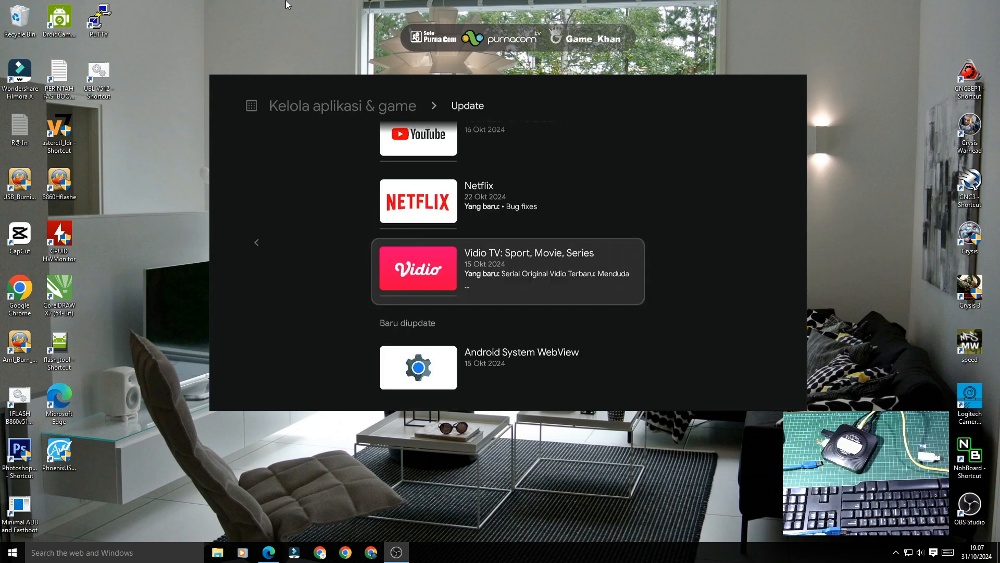
key("Up")
key("Up")
key("Up")
key("Up")
key("Up")
key("Up")
key("Up")
key("Up")
key("Up")
key("Up")
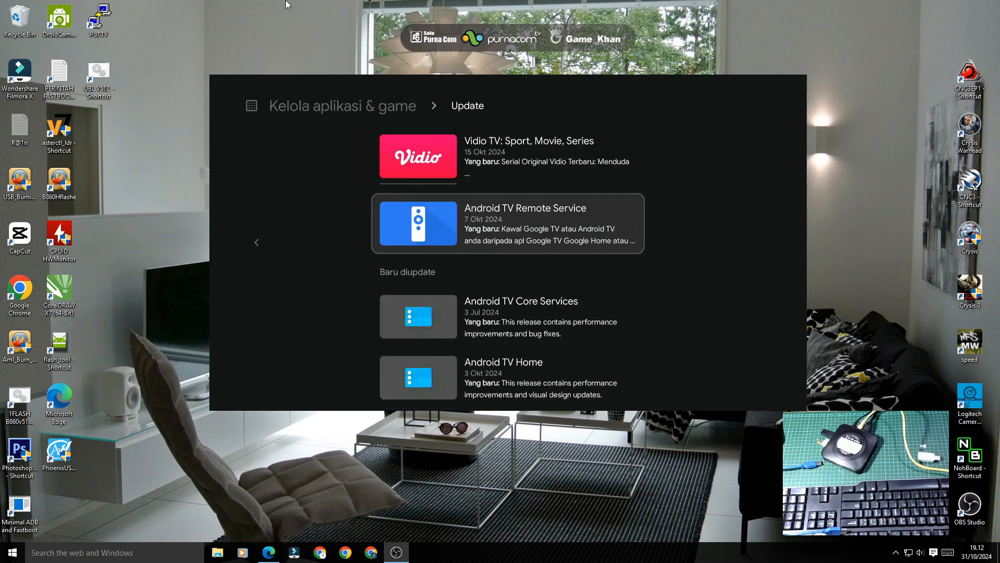
Step: Back out of the Update page and exit Google Play to the Android TV home screen
key("Escape")
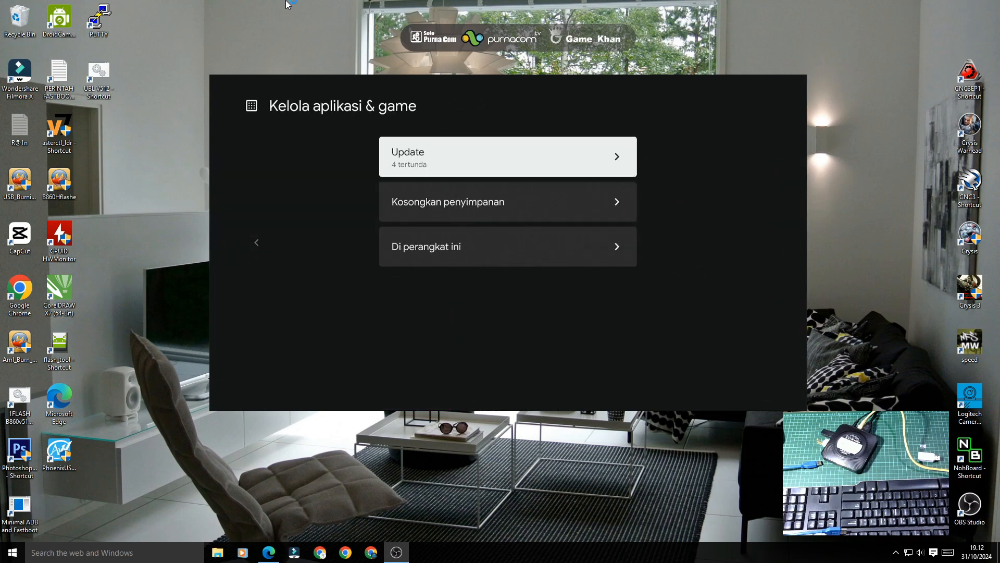
key("Left")
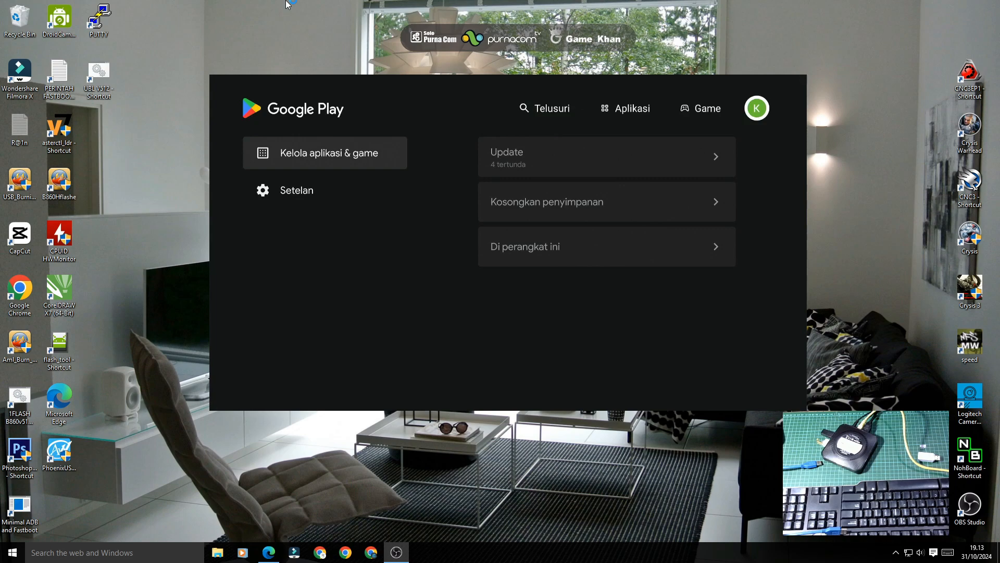
key("Escape")
key("Escape")
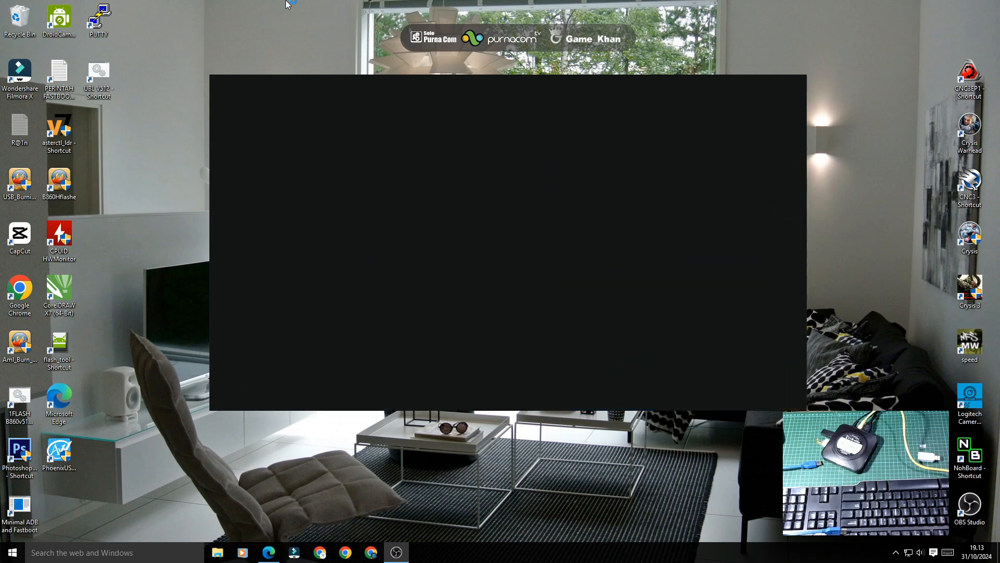
key("Escape")
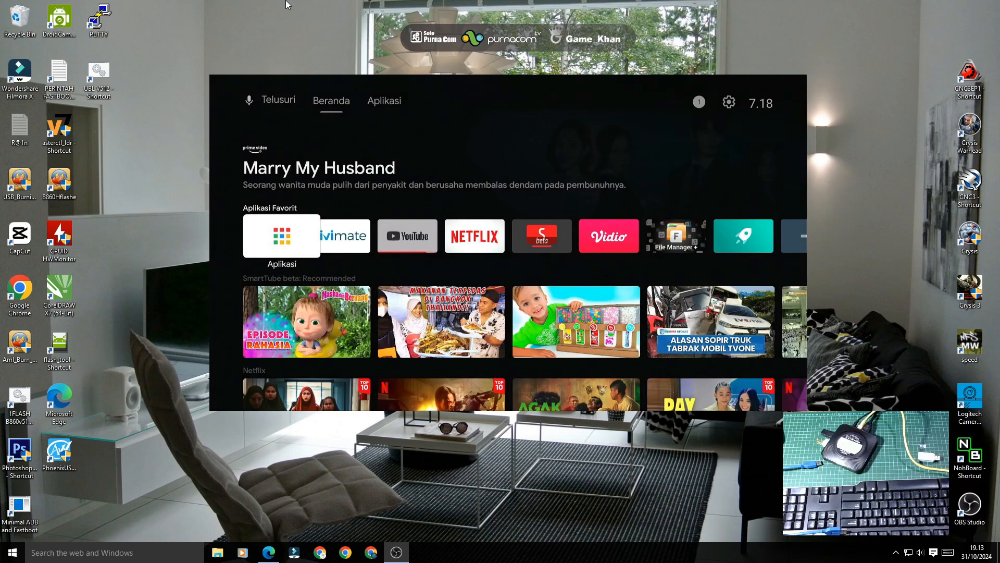
Step: Browse the home screen rows and bring focus down to the Aplikasi tile
key("Down")
key("Down")
key("Down")
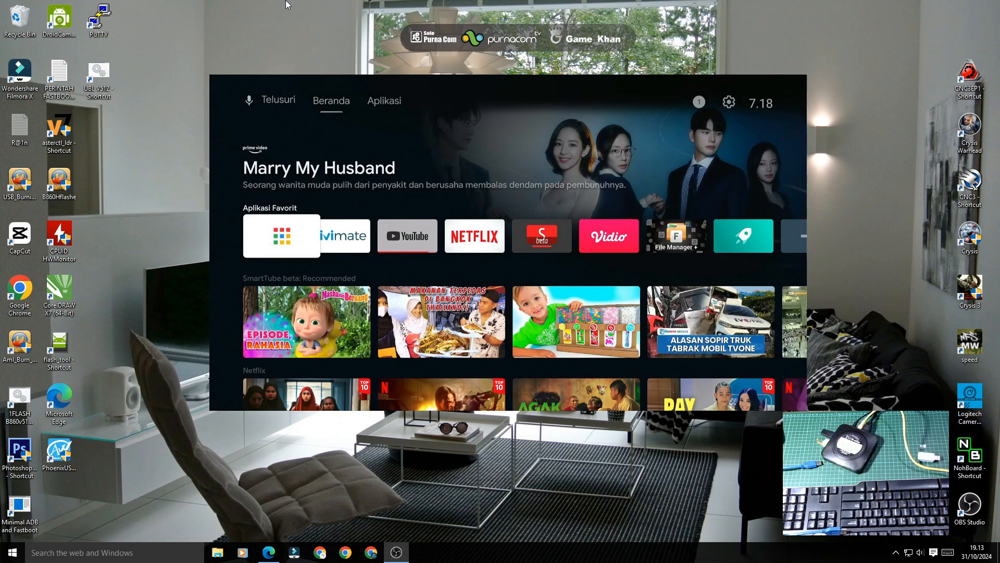
key("Up")
key("Up")
key("Up")
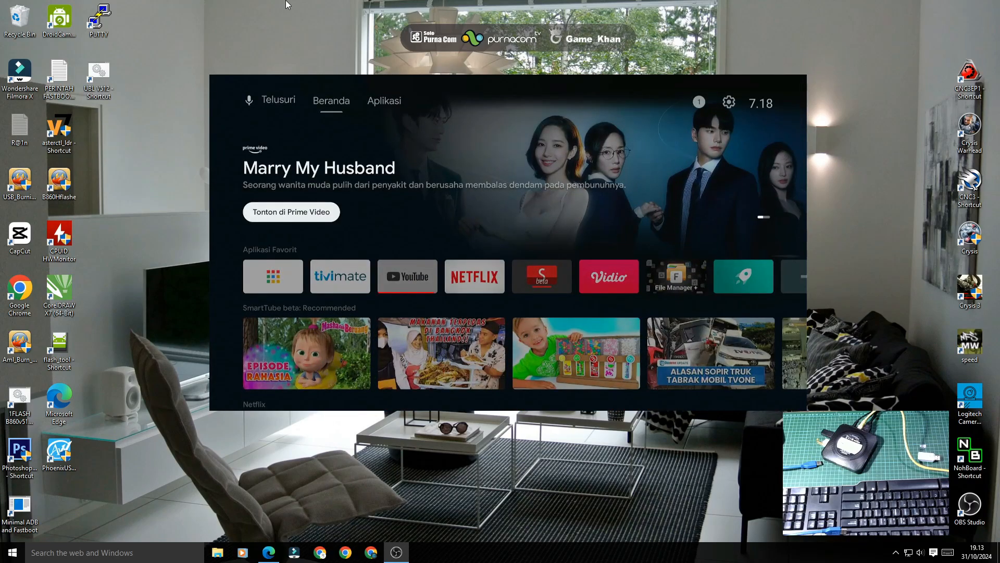
key("Down")
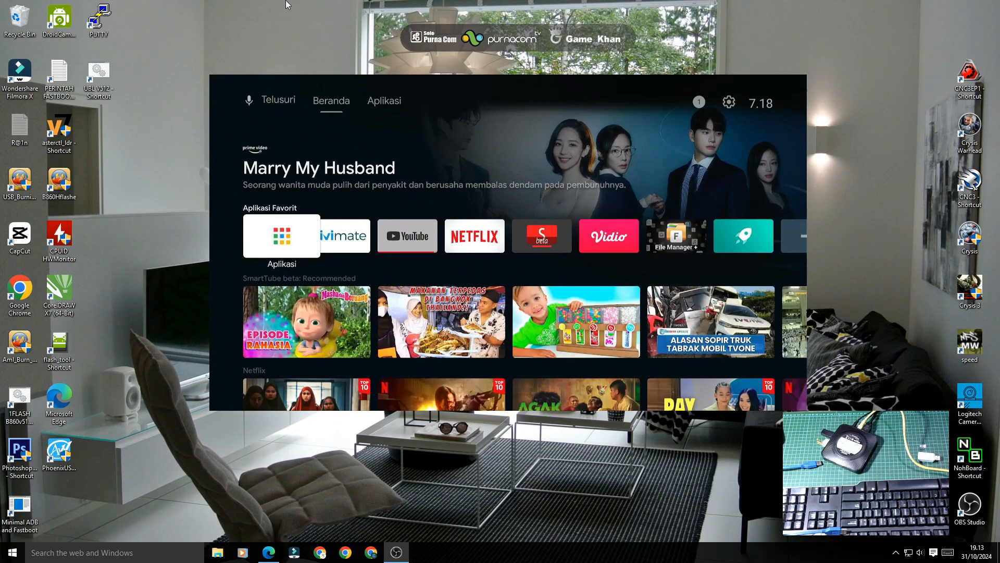